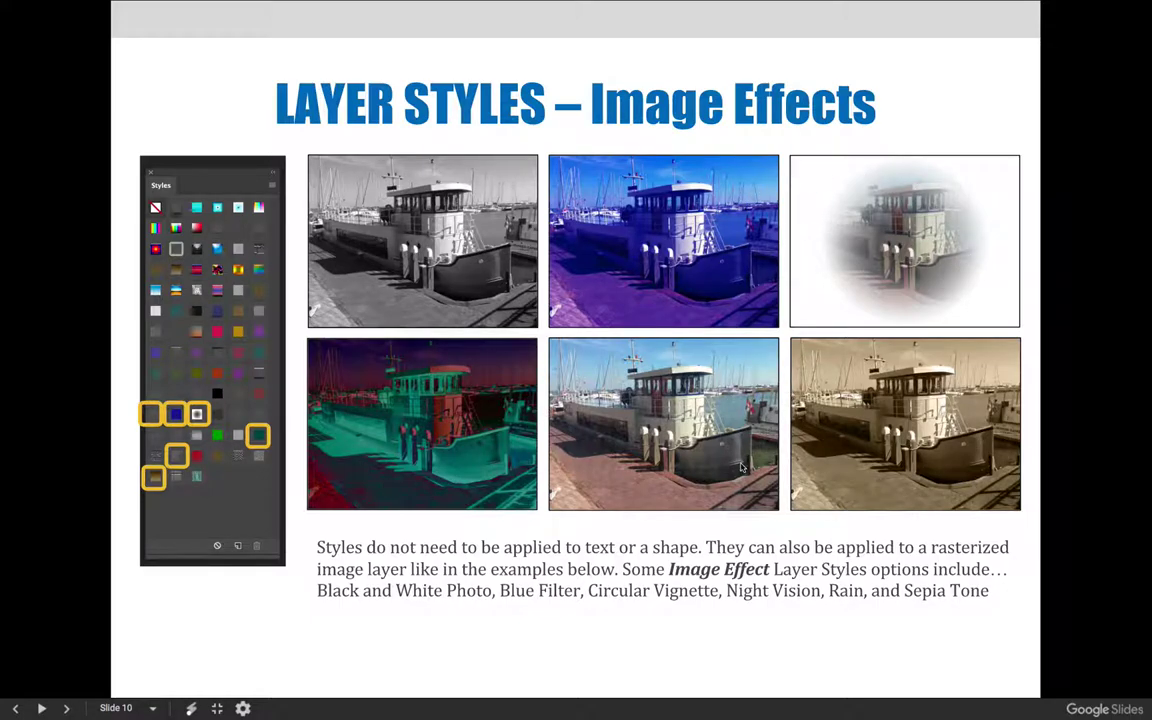
- Leave the Google Slides slideshow and bring Photoshop with the boat photo to the front
{"action": "key", "text": "Escape"}
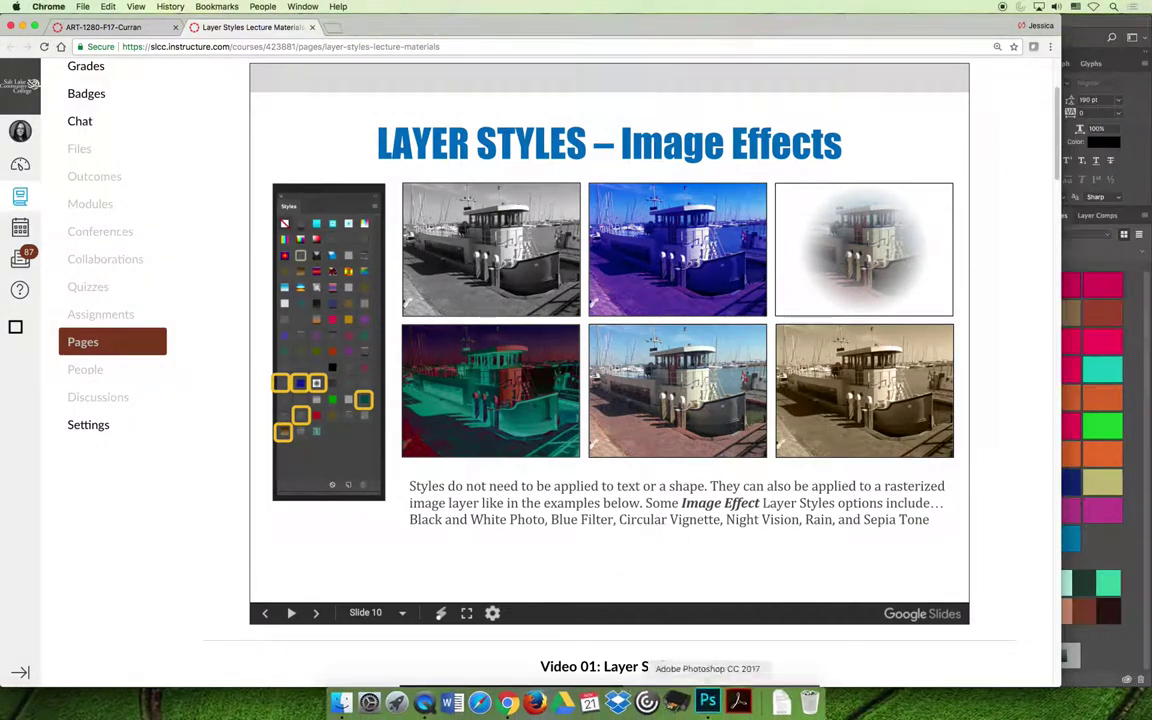
{"action": "left_click", "coordinate": [707, 703]}
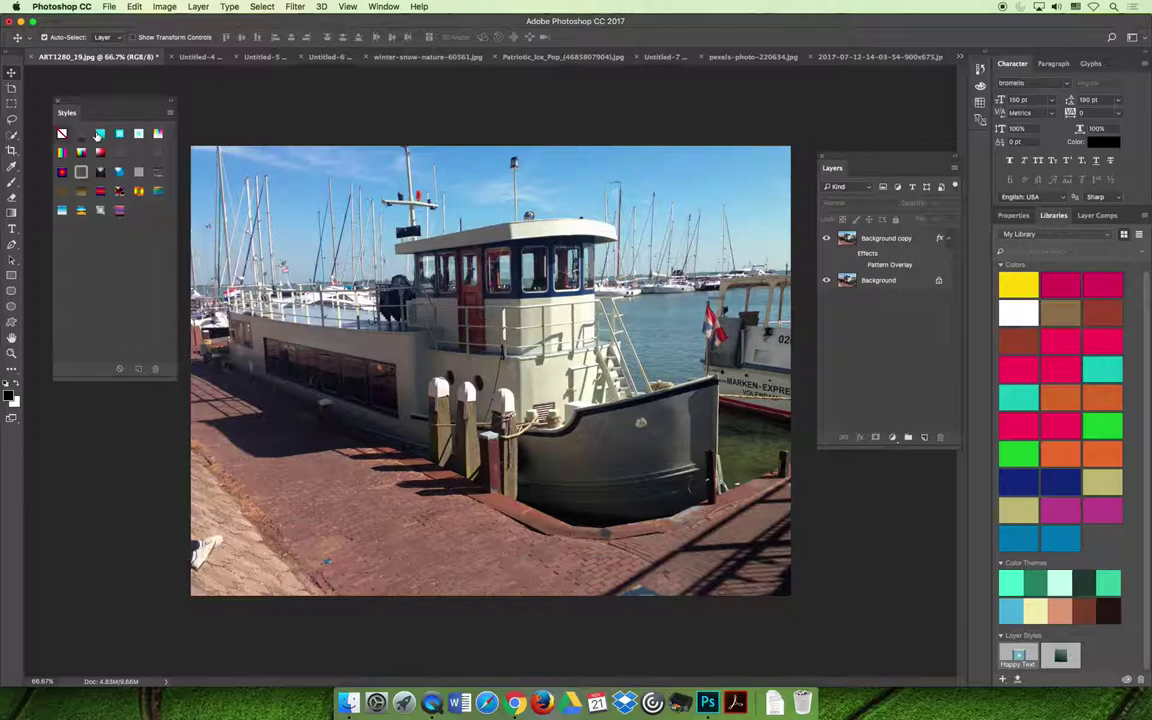
- On the Background copy layer, try cyan, red-white and rainbow style swatches, ending on the plain rainbow gradient
{"action": "key", "text": "alt+period"}
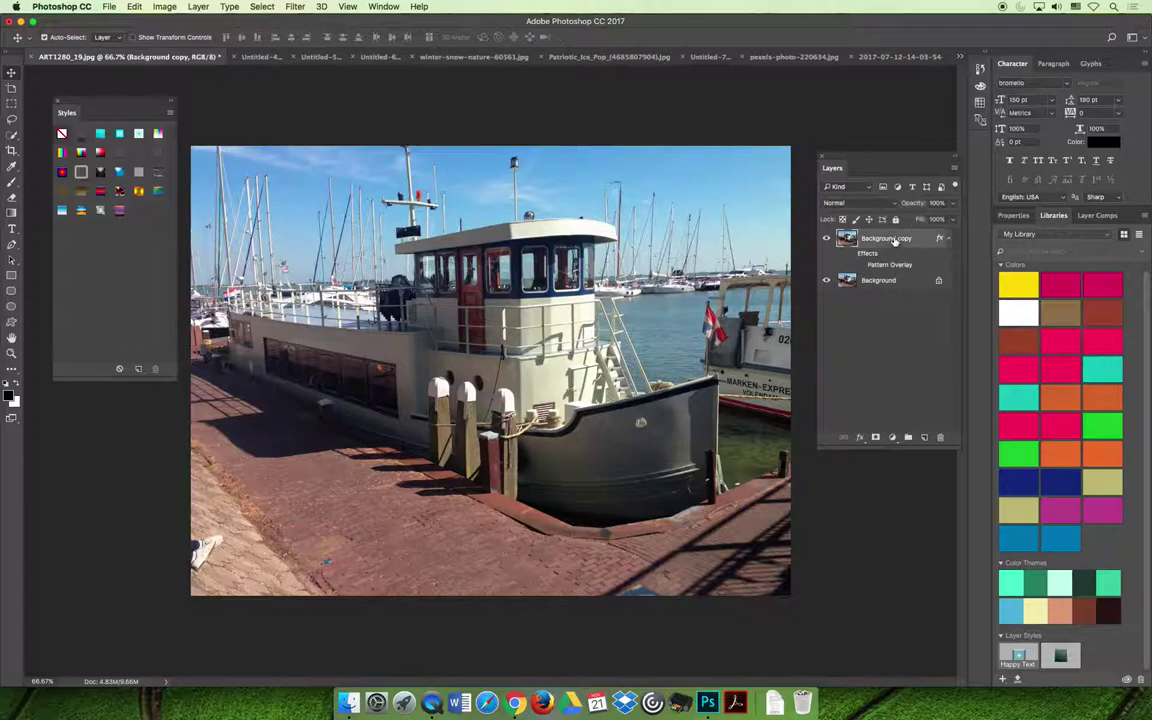
{"action": "left_click", "coordinate": [102, 135]}
{"action": "left_click", "coordinate": [120, 134]}
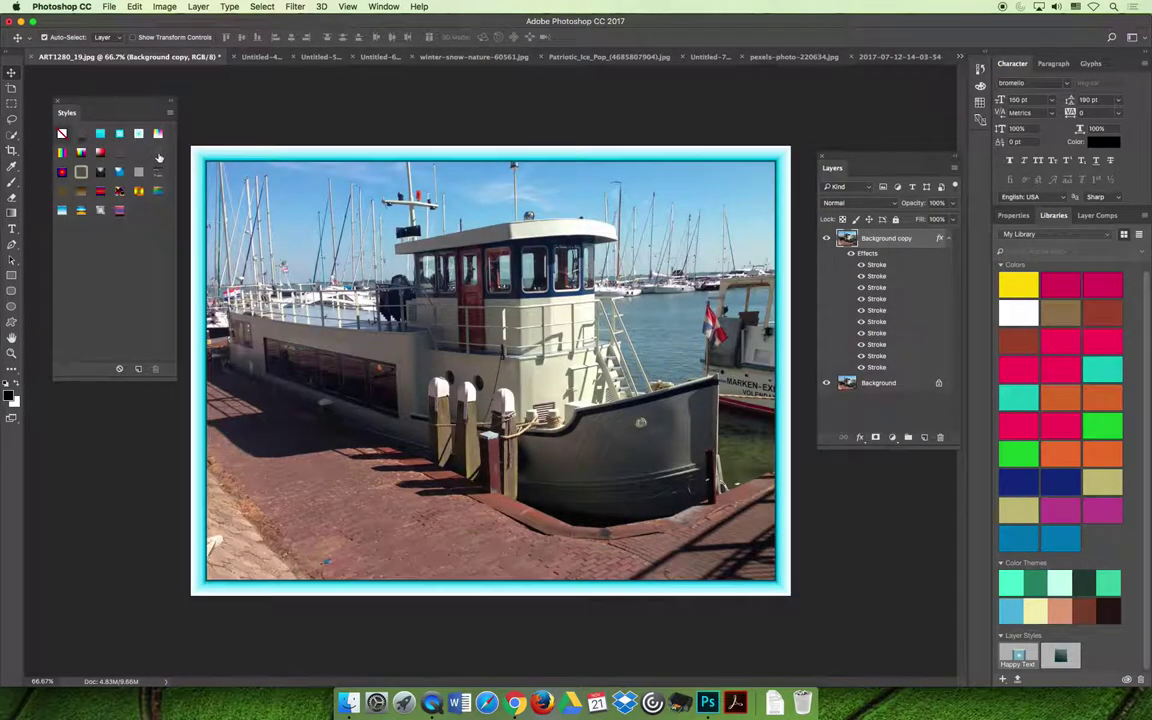
{"action": "left_click", "coordinate": [138, 134]}
{"action": "left_click", "coordinate": [99, 151]}
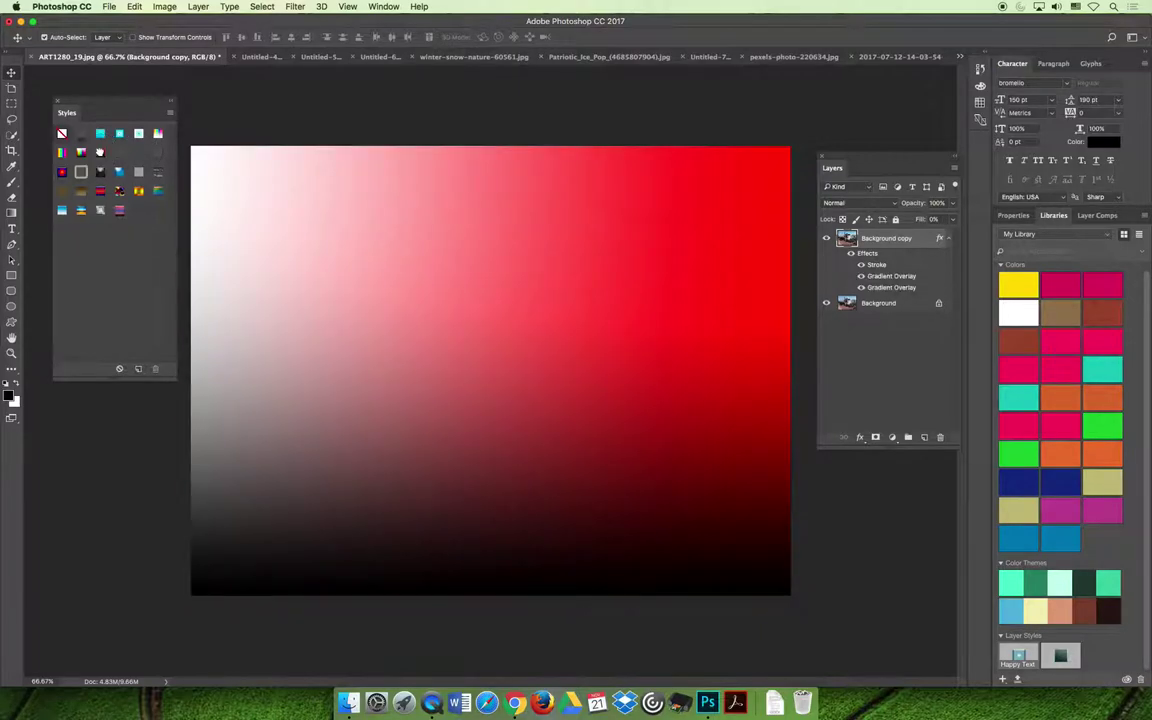
{"action": "left_click", "coordinate": [61, 152]}
{"action": "left_click", "coordinate": [82, 172]}
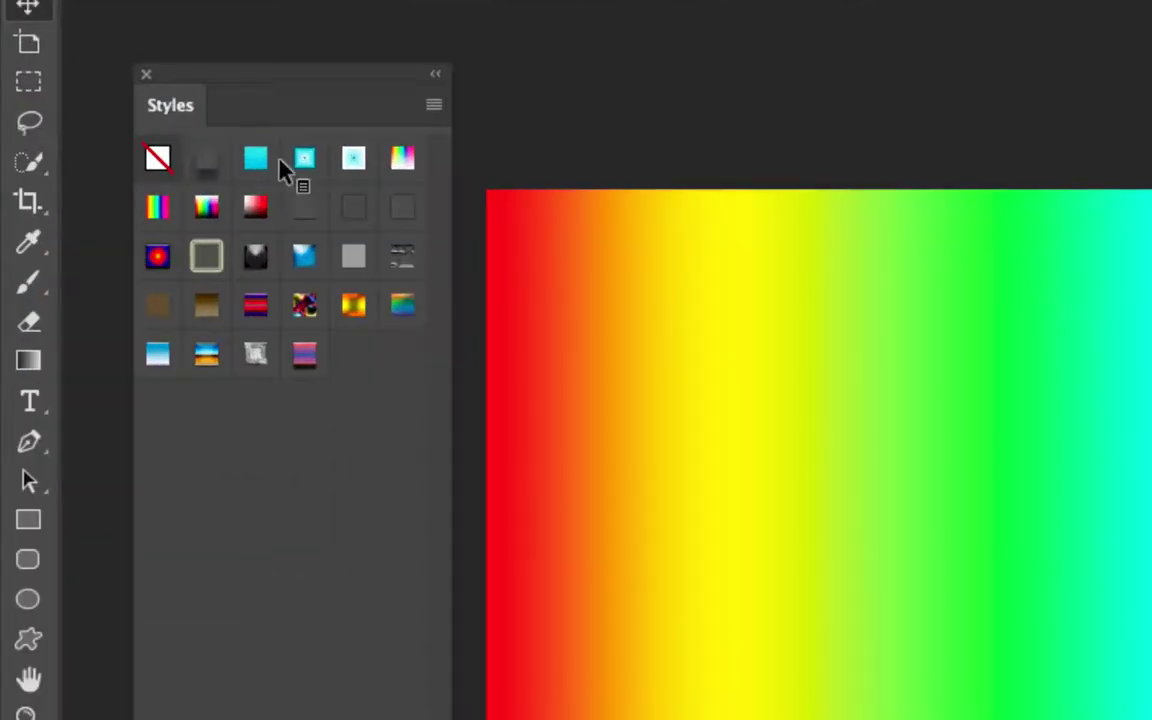
- Append the Photographic Effects style set to the Styles panel
{"action": "left_click", "coordinate": [434, 104]}
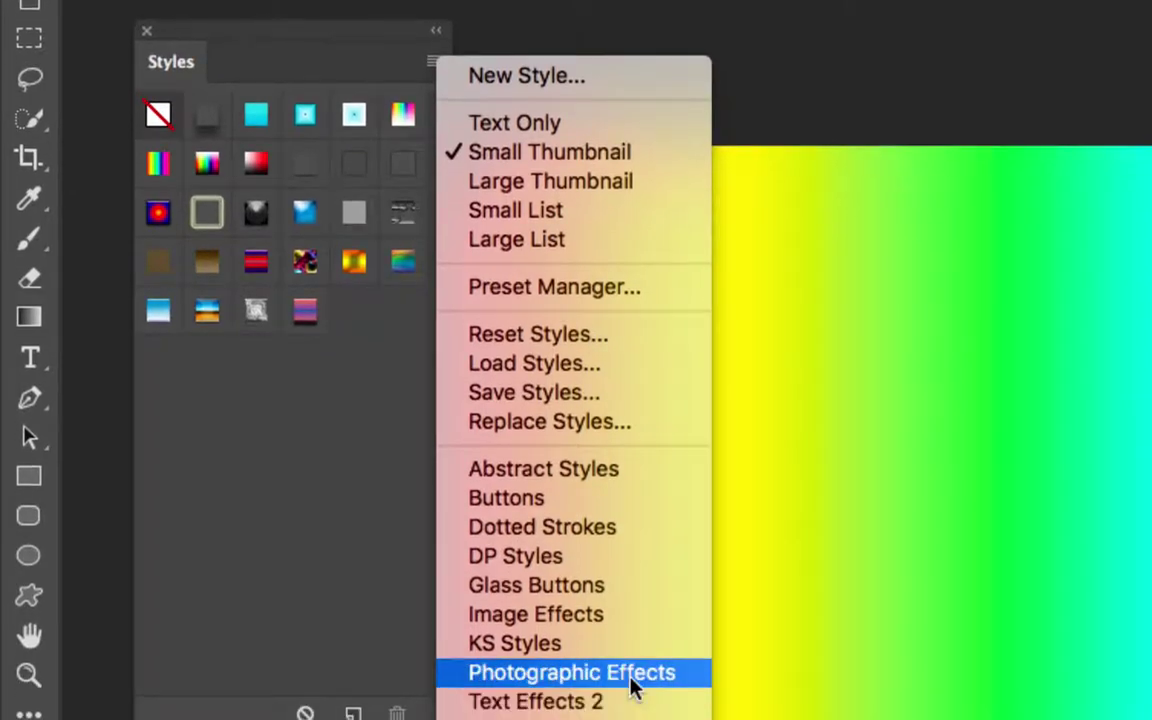
{"action": "left_click", "coordinate": [630, 700]}
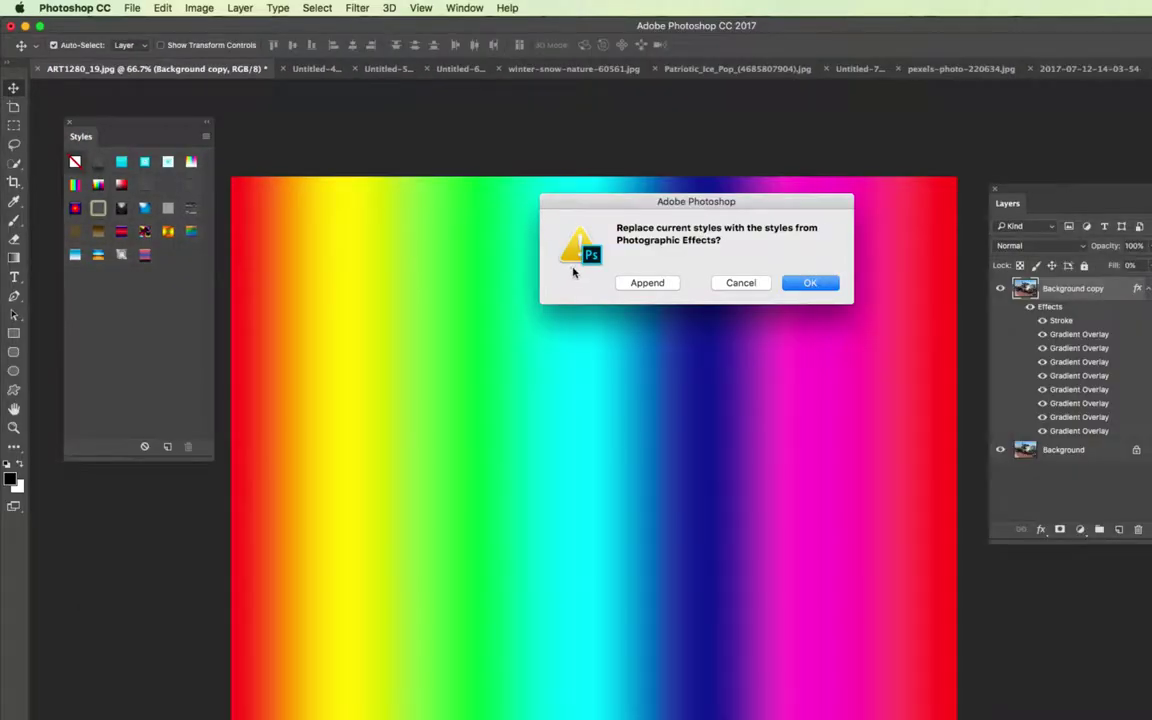
{"action": "left_click", "coordinate": [647, 282]}
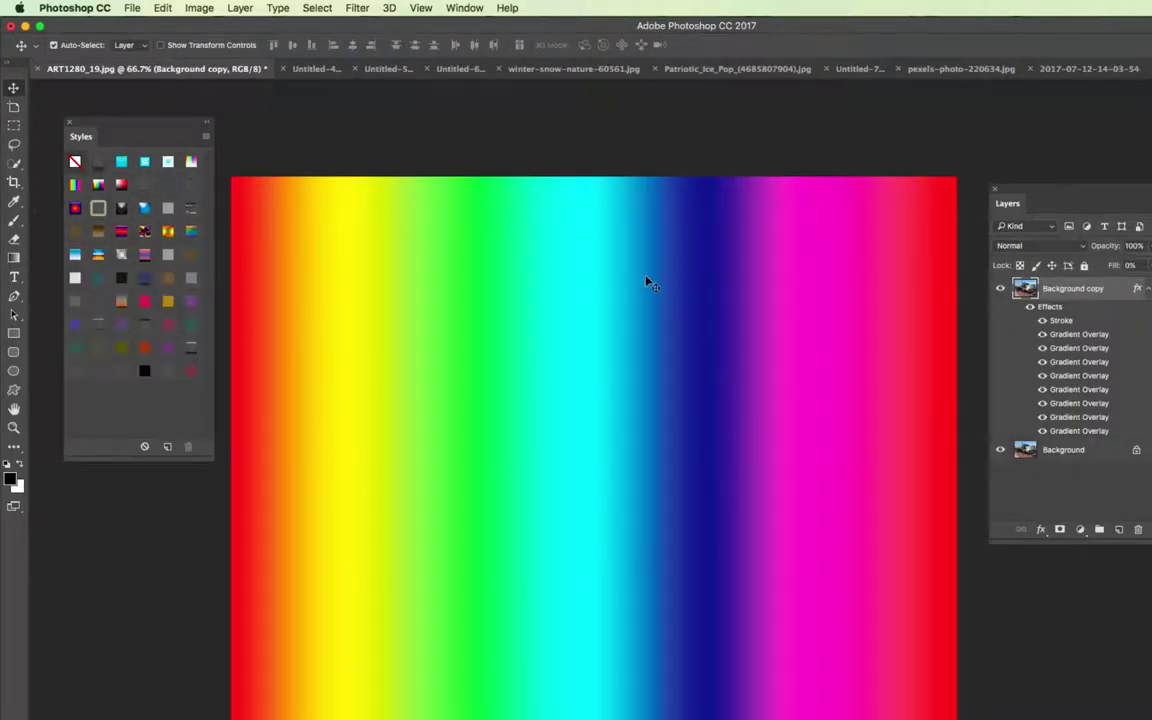
- Append the Image Effects style set and lengthen the Styles panel to show every swatch
{"action": "left_click", "coordinate": [205, 136]}
{"action": "left_click", "coordinate": [308, 399]}
{"action": "left_click", "coordinate": [668, 285]}
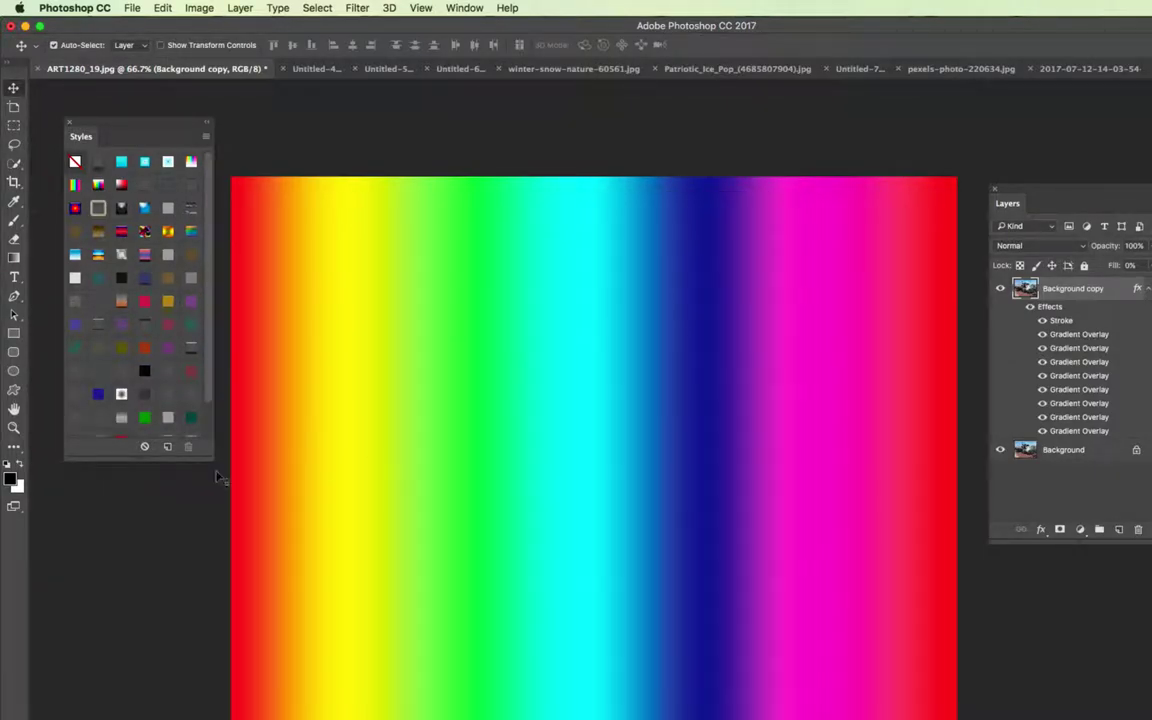
{"action": "left_click_drag", "start_coordinate": [137, 460], "coordinate": [137, 600]}
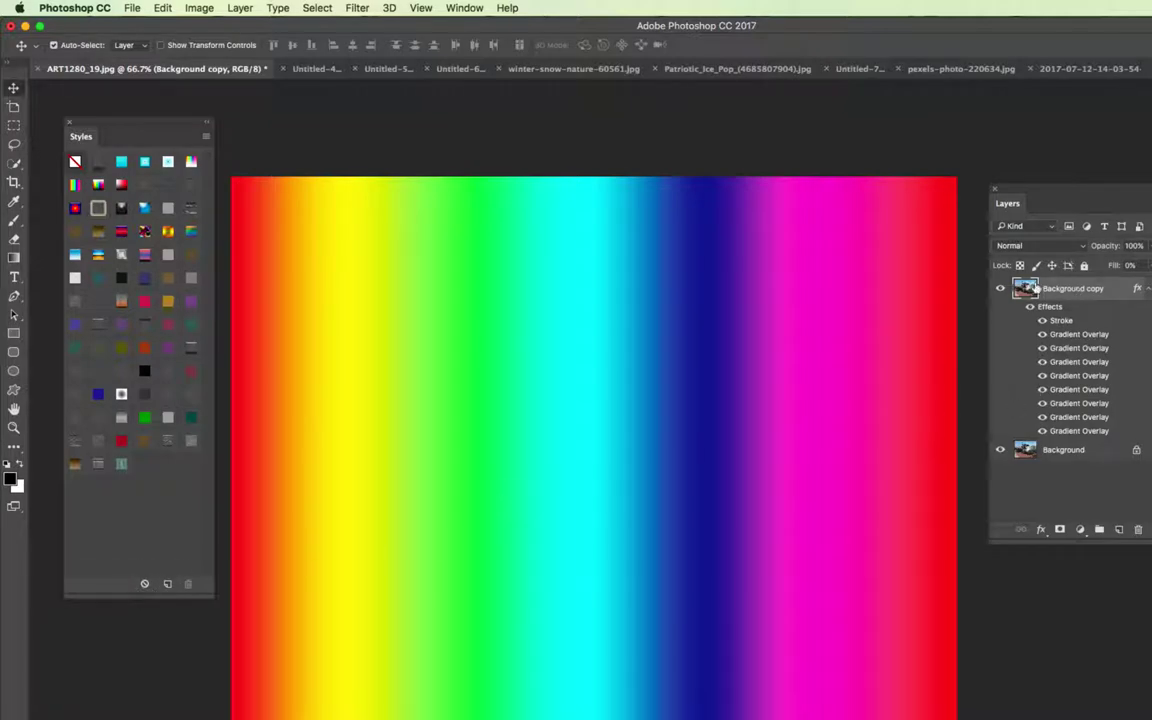
- Preview Image Effects styles on the photo: red Exclusion, yellow, purple, teal and pink tints, inner shadow, purple overlay
{"action": "left_click", "coordinate": [160, 302]}
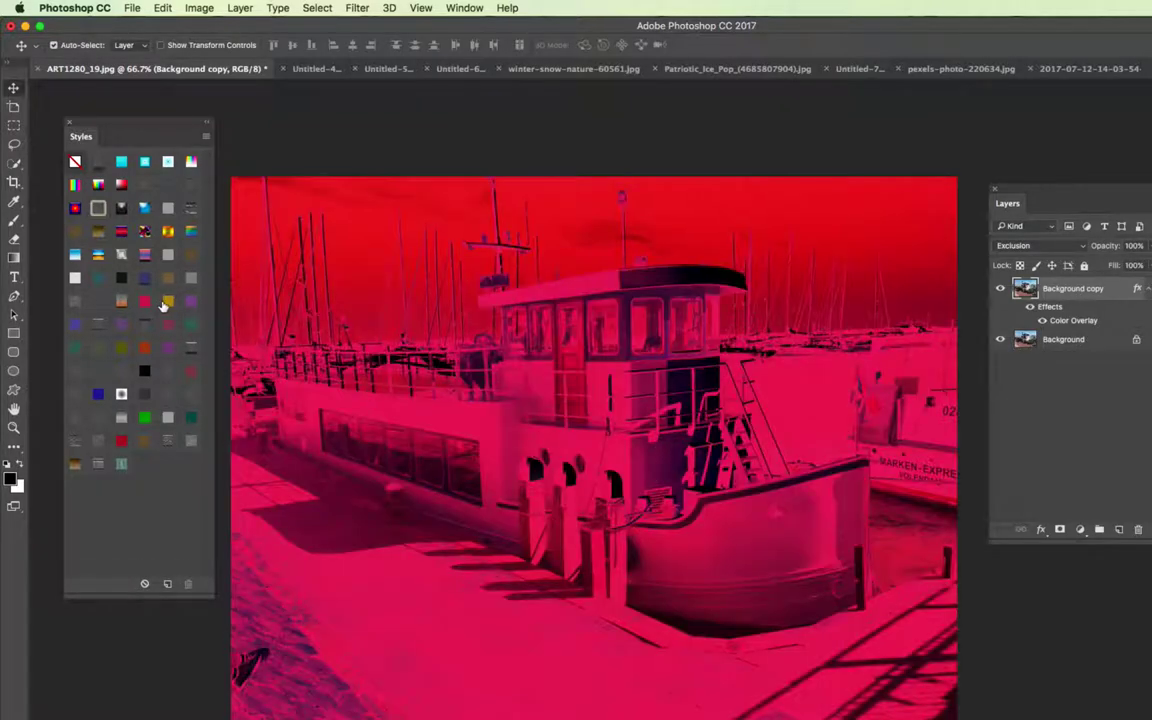
{"action": "left_click", "coordinate": [146, 277]}
{"action": "left_click", "coordinate": [167, 277]}
{"action": "left_click", "coordinate": [170, 326]}
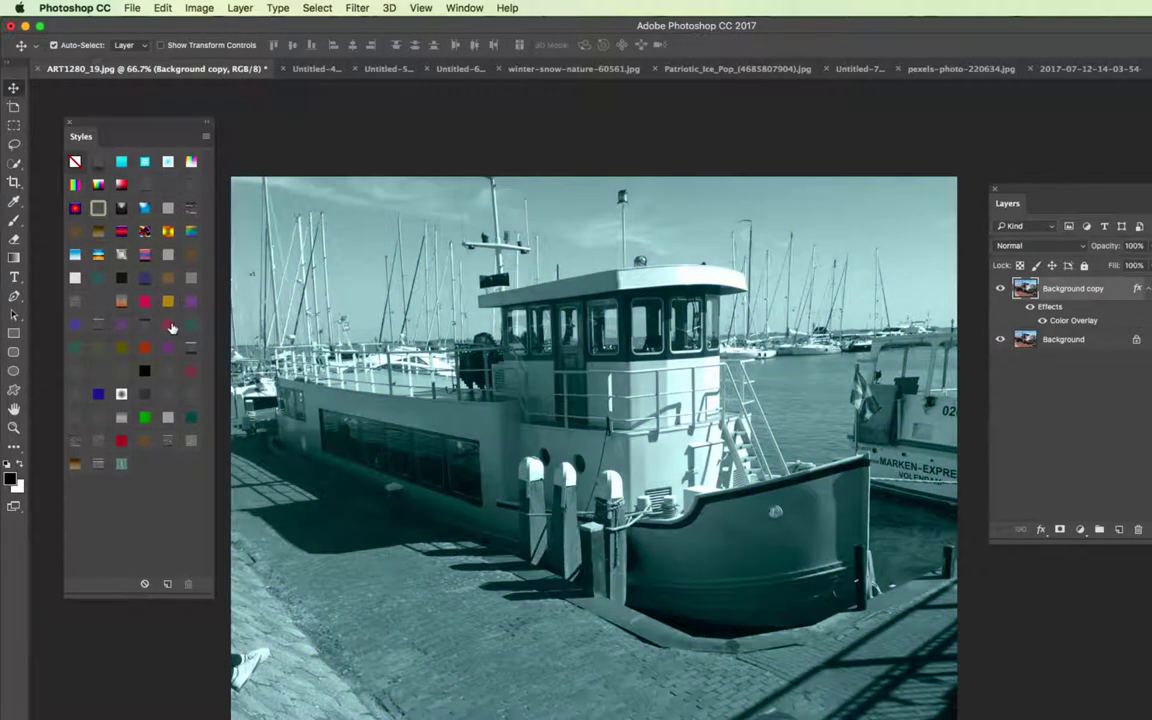
{"action": "left_click", "coordinate": [147, 327]}
{"action": "left_click", "coordinate": [98, 332]}
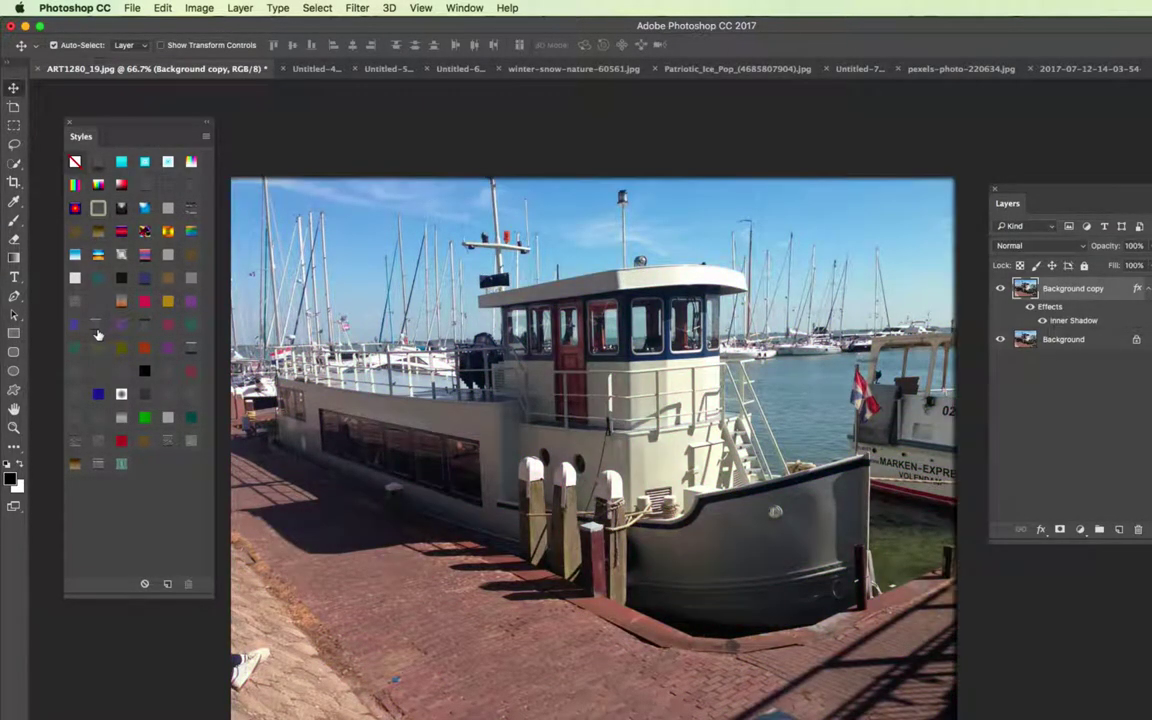
{"action": "left_click", "coordinate": [87, 300]}
{"action": "left_click", "coordinate": [75, 301]}
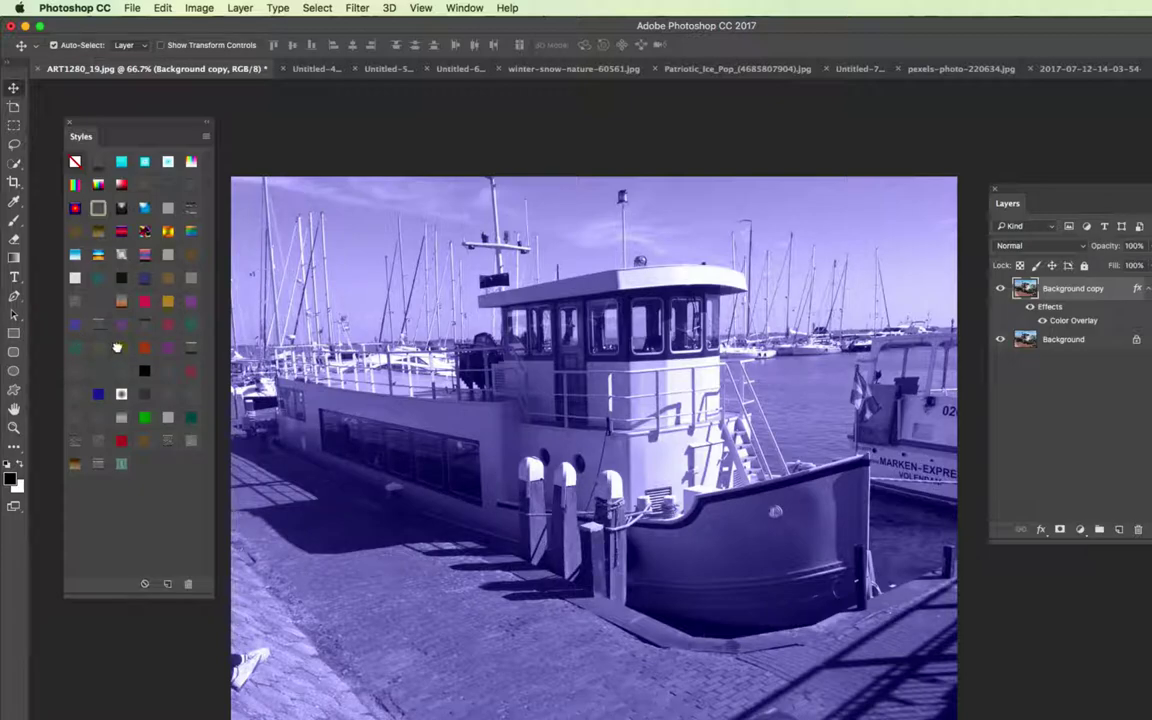
- Try olive, orange, magenta and red tints and a teal satin frame, finishing on the Rain style
{"action": "left_click", "coordinate": [121, 347]}
{"action": "left_click", "coordinate": [144, 347]}
{"action": "left_click", "coordinate": [163, 350]}
{"action": "left_click", "coordinate": [121, 440]}
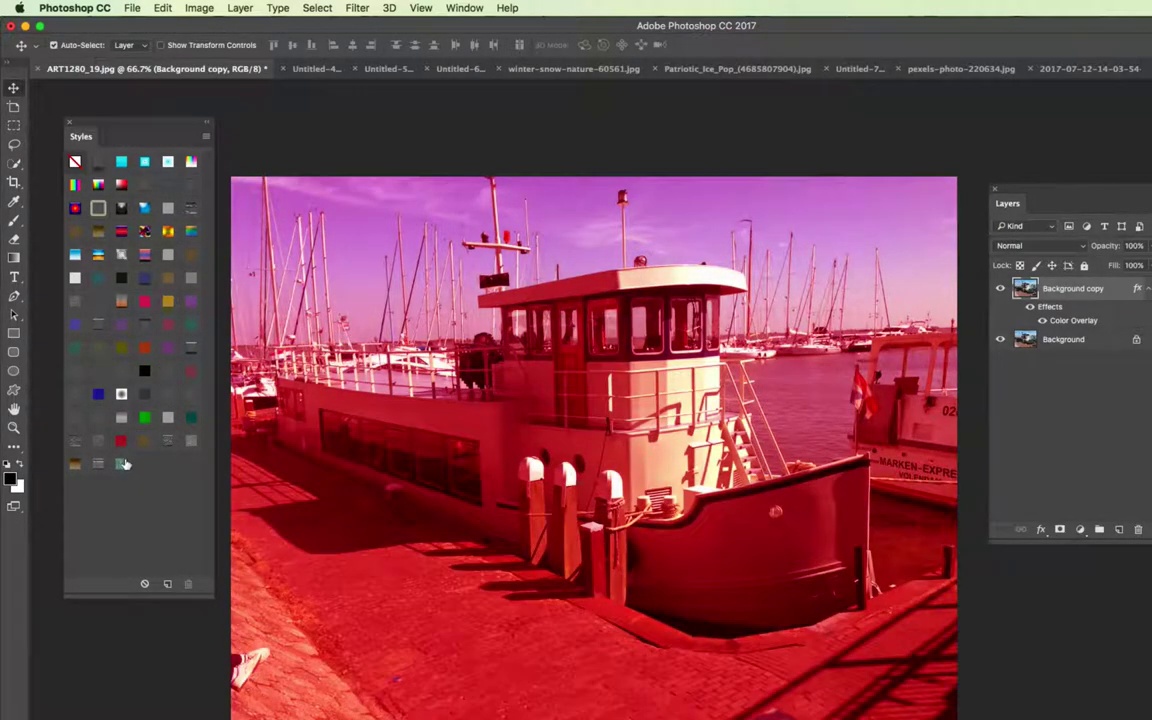
{"action": "left_click", "coordinate": [122, 462]}
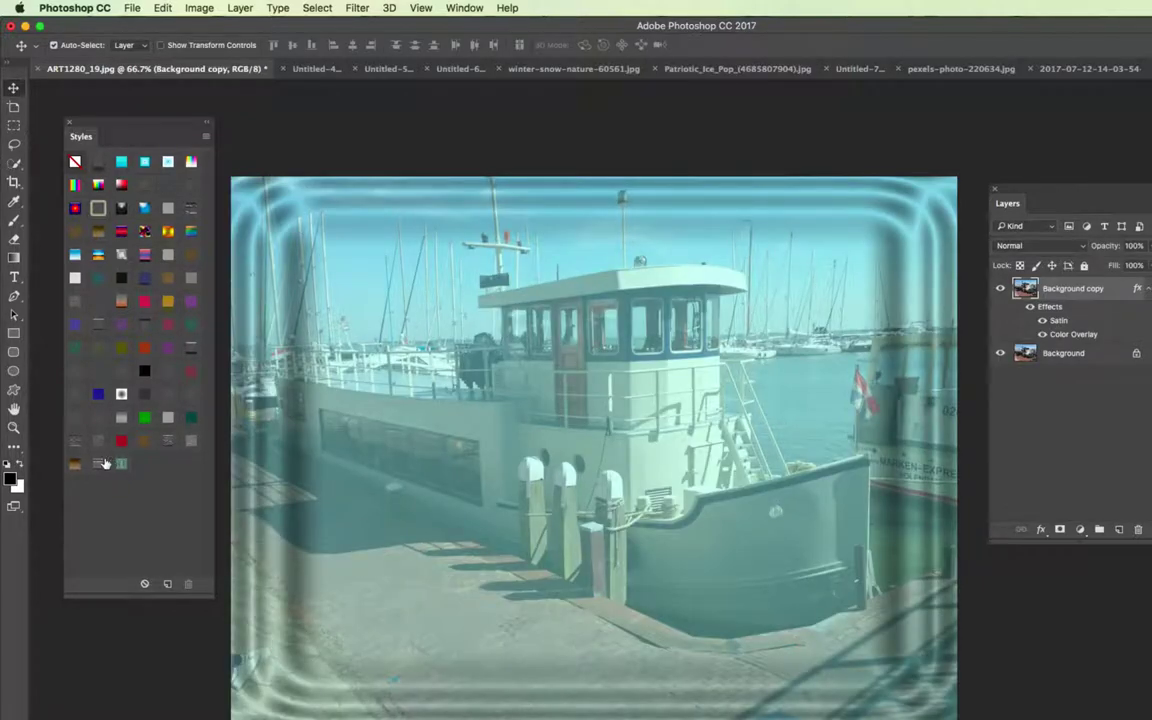
{"action": "left_click", "coordinate": [98, 462]}
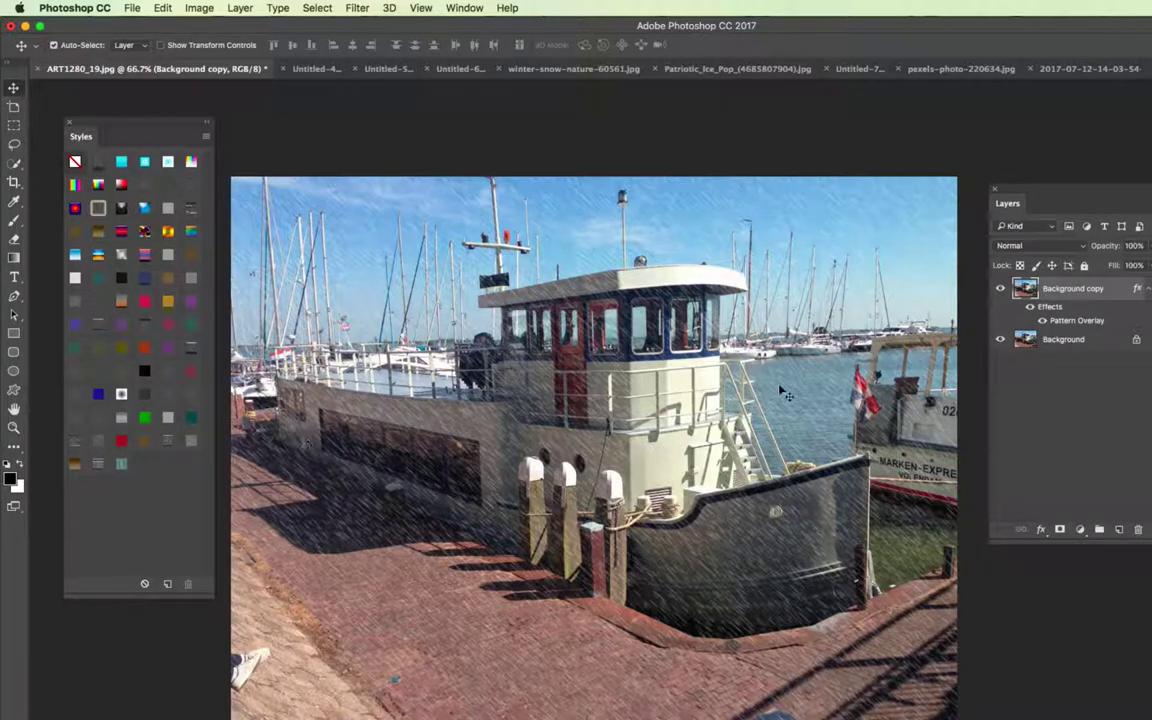
- Scale the Rain style's Pattern Overlay up to 574% for larger rain streaks
{"action": "left_click_drag", "start_coordinate": [1042, 190], "coordinate": [884, 152]}
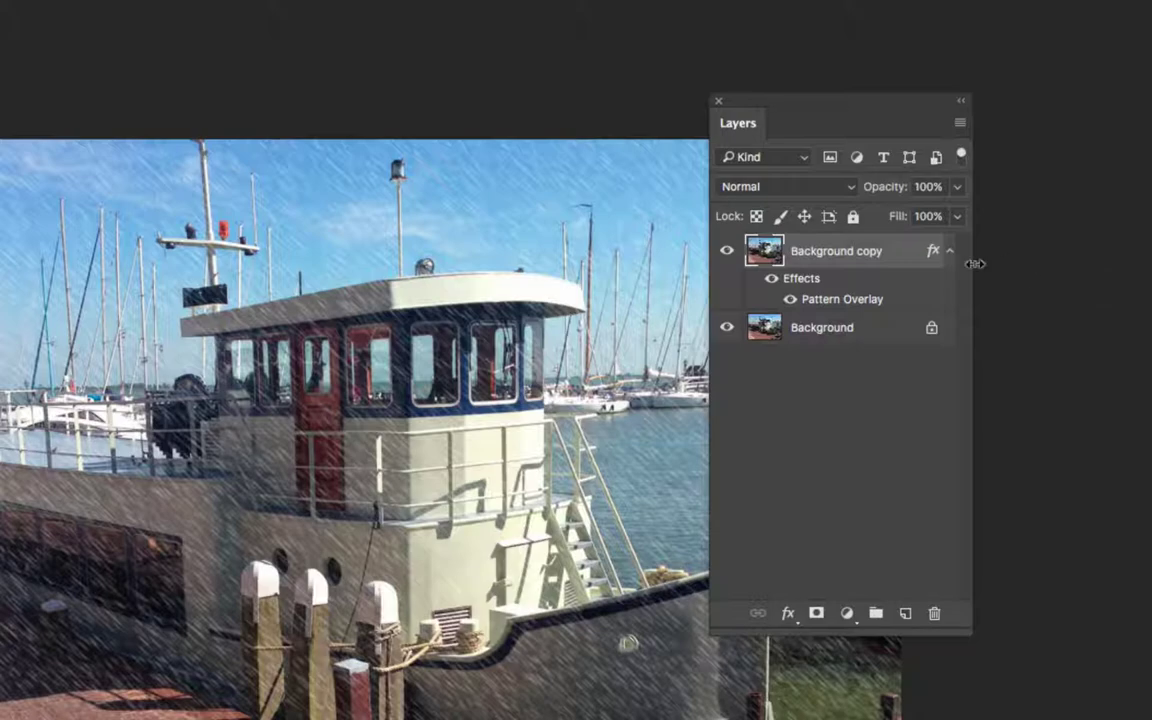
{"action": "double_click", "coordinate": [815, 300]}
{"action": "left_click_drag", "start_coordinate": [807, 129], "coordinate": [617, 146]}
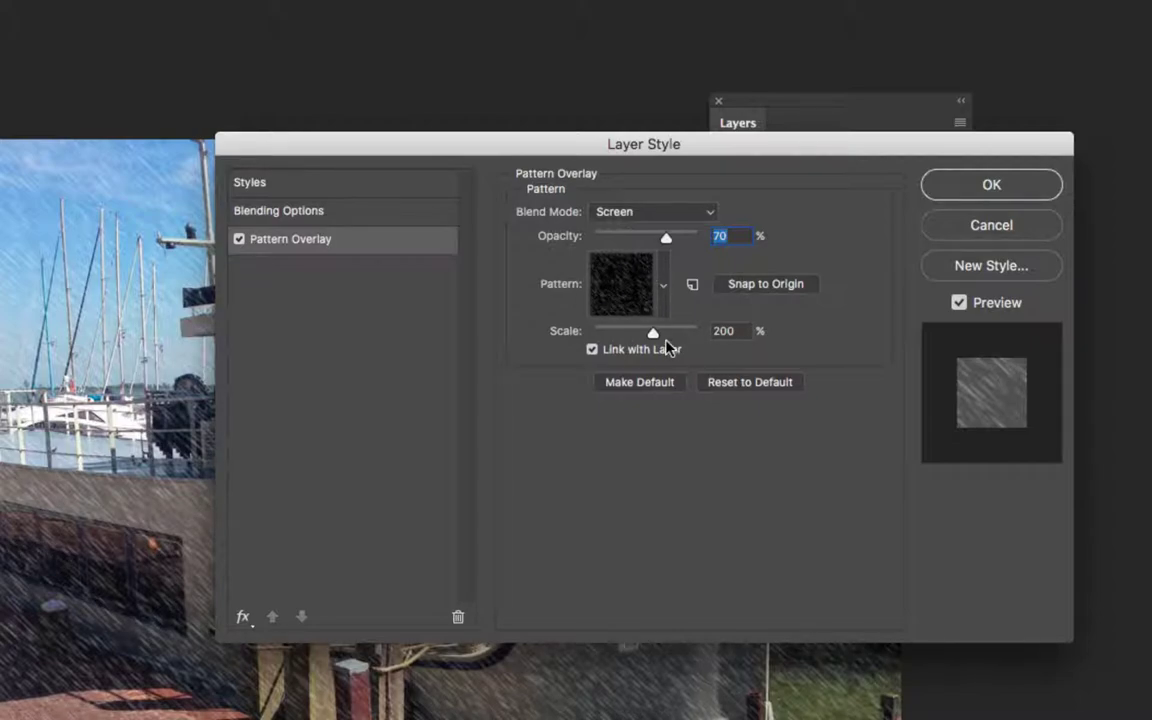
{"action": "left_click_drag", "start_coordinate": [623, 143], "coordinate": [773, 107]}
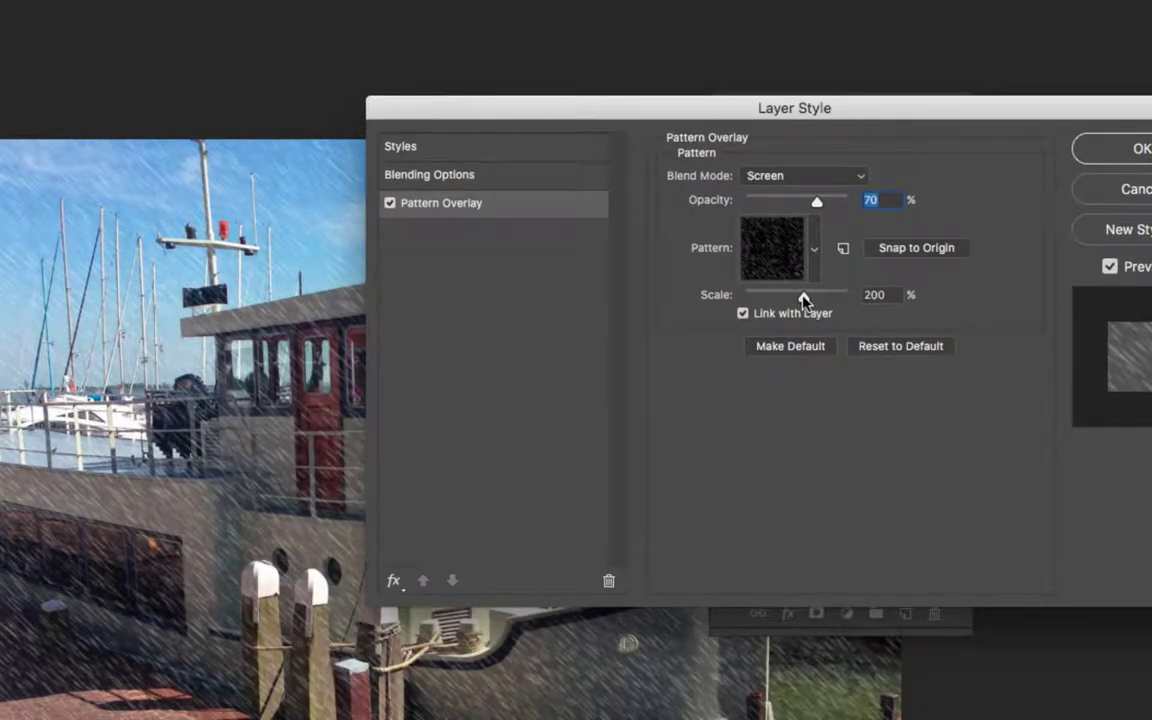
{"action": "left_click_drag", "start_coordinate": [804, 300], "coordinate": [826, 306]}
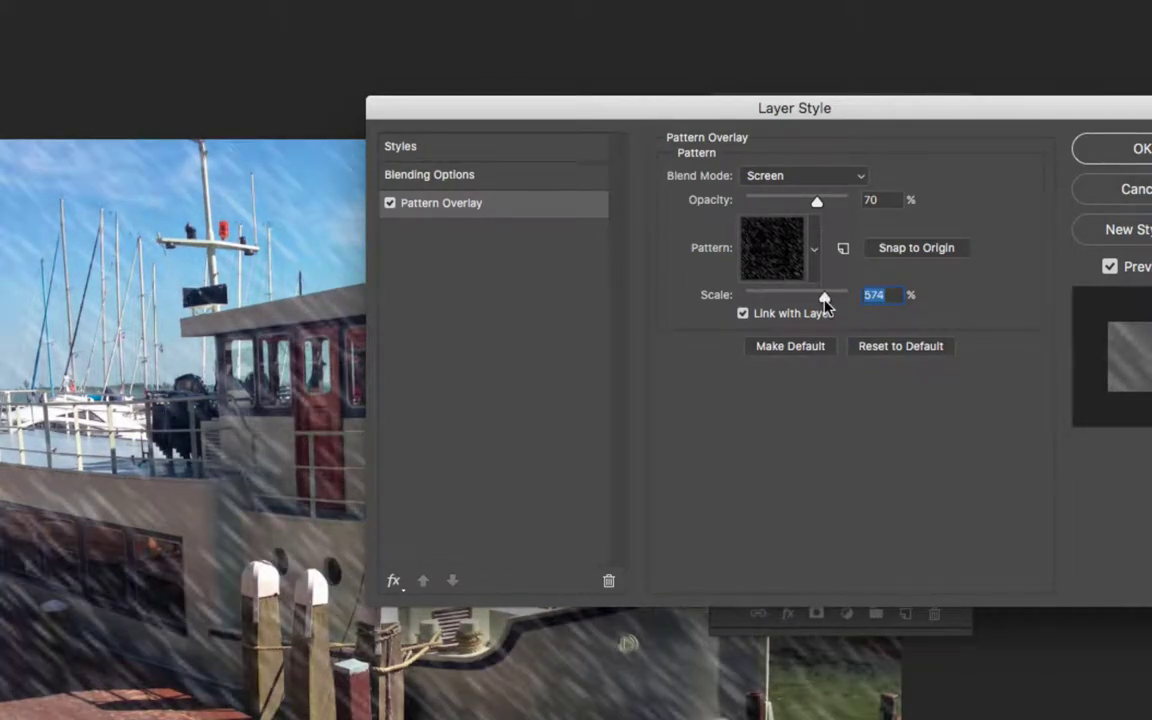
{"action": "left_click", "coordinate": [1090, 148]}
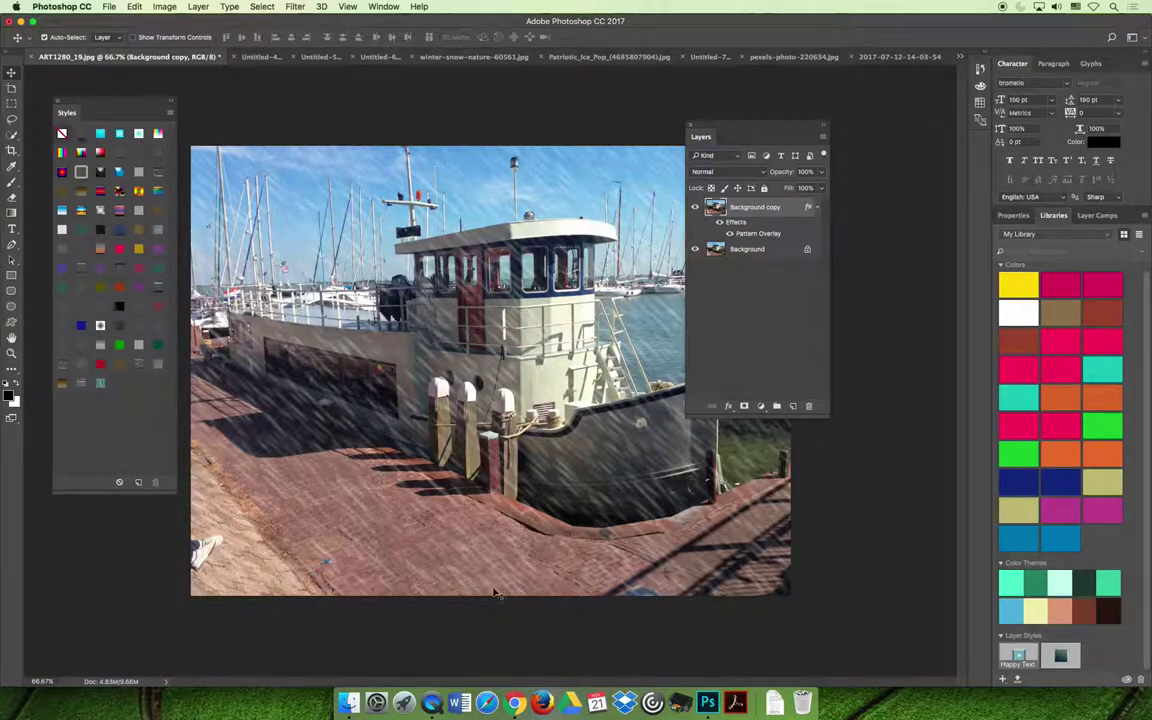
- Present the slide deck up to slide 11's Text Effects 2 flower examples, then return to Photoshop
{"action": "left_click", "coordinate": [513, 703]}
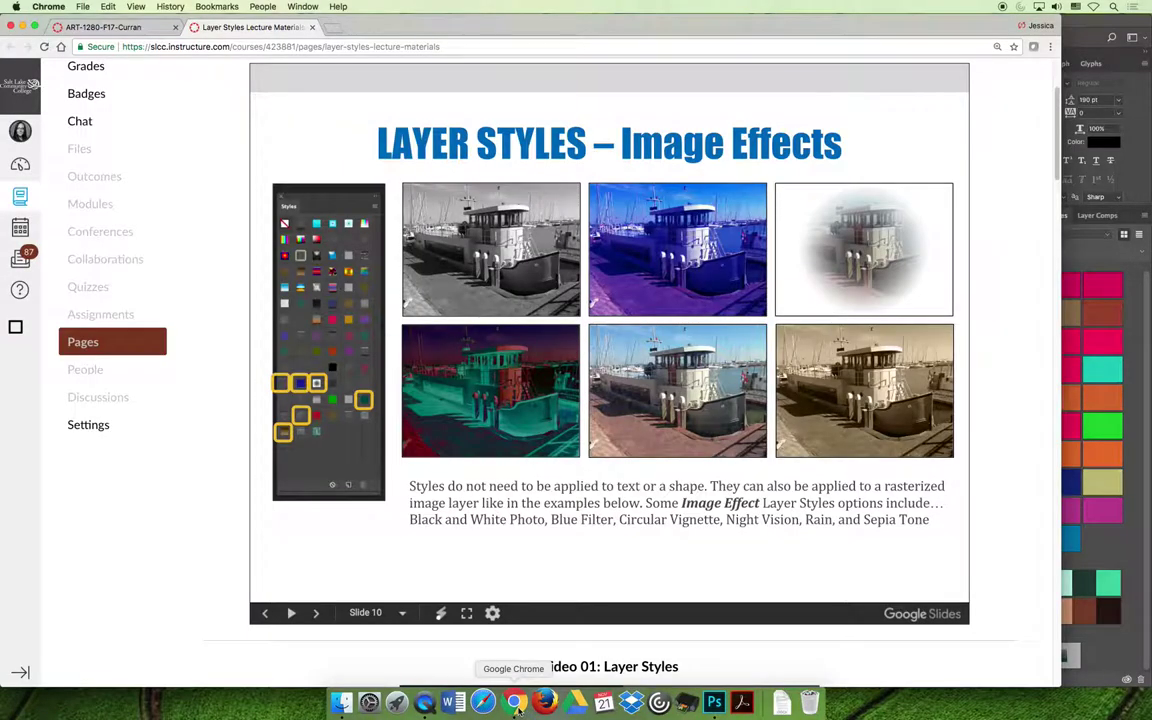
{"action": "left_click", "coordinate": [468, 613]}
{"action": "left_click", "coordinate": [465, 605]}
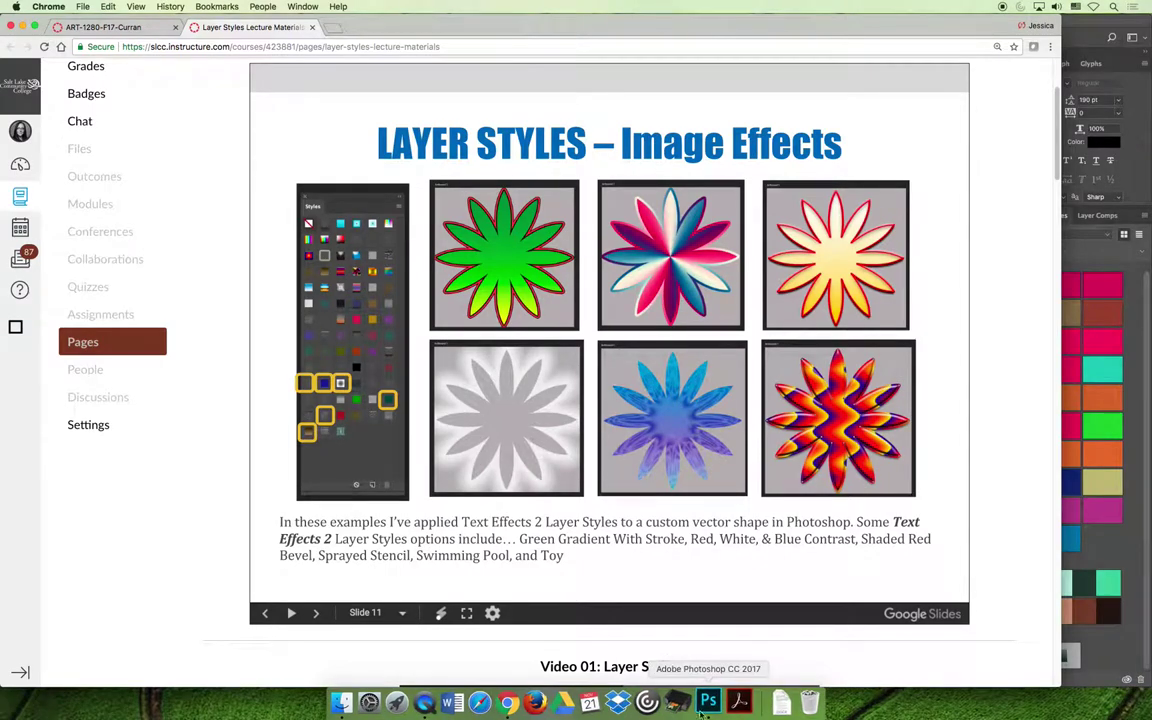
{"action": "left_click", "coordinate": [707, 702]}
{"action": "left_click", "coordinate": [268, 56]}
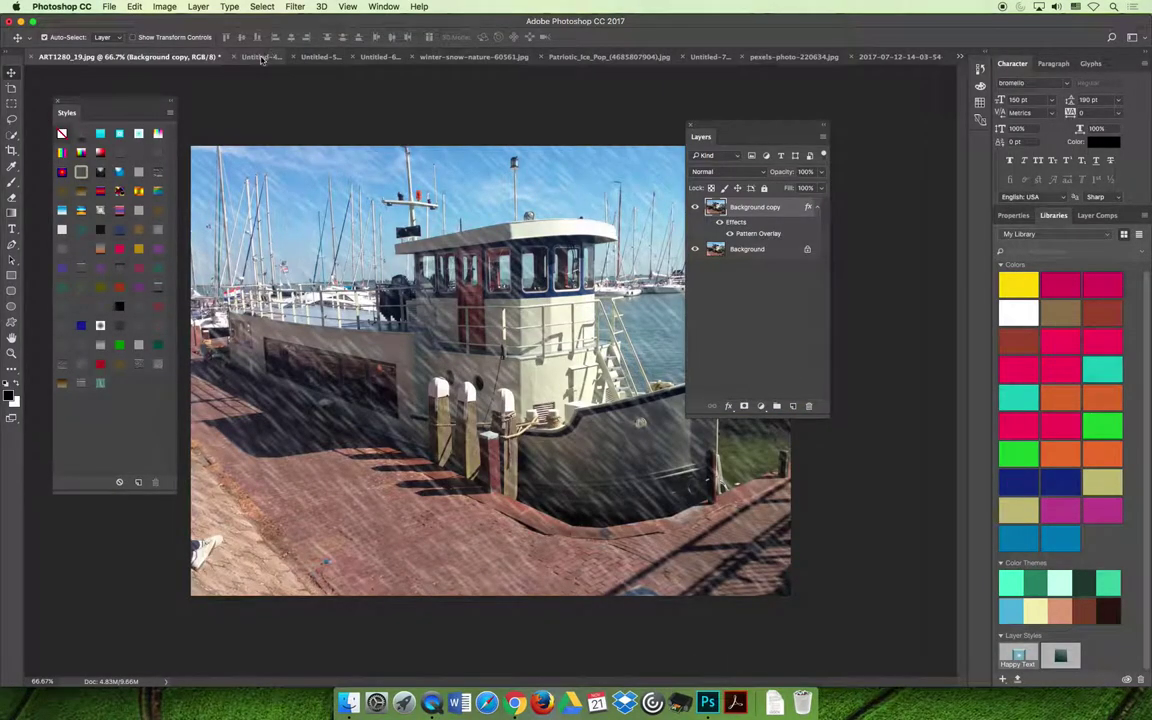
{"action": "left_click_drag", "start_coordinate": [713, 127], "coordinate": [803, 136]}
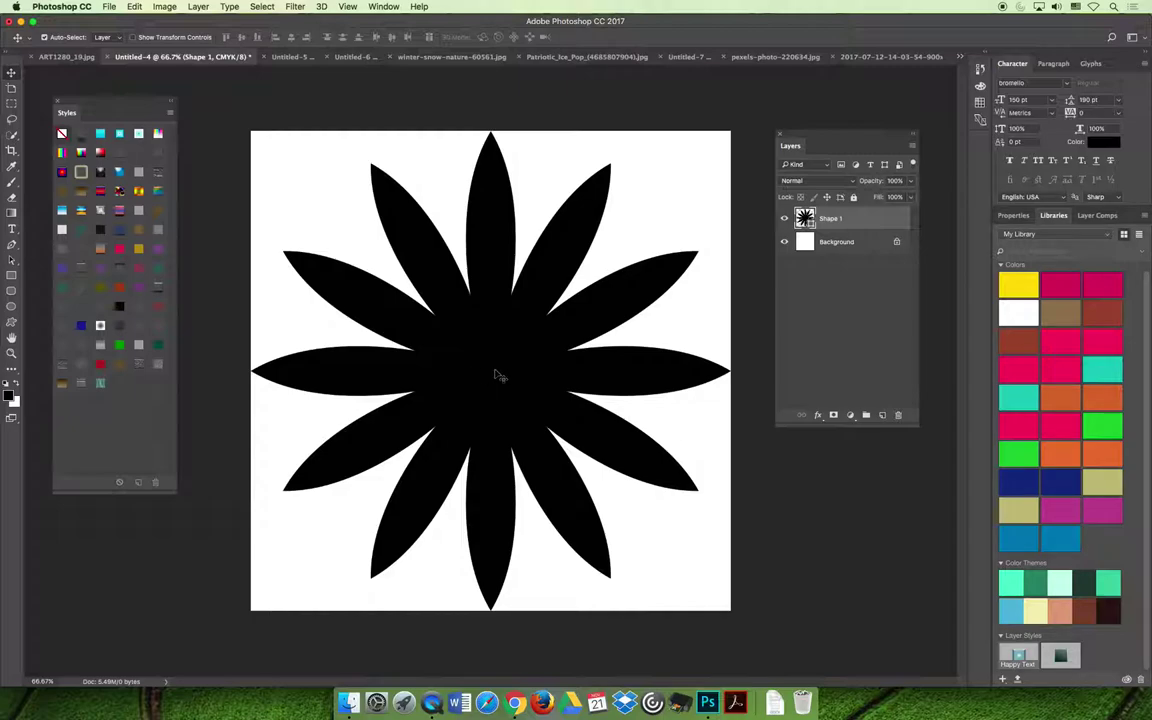
{"action": "left_click", "coordinate": [12, 323]}
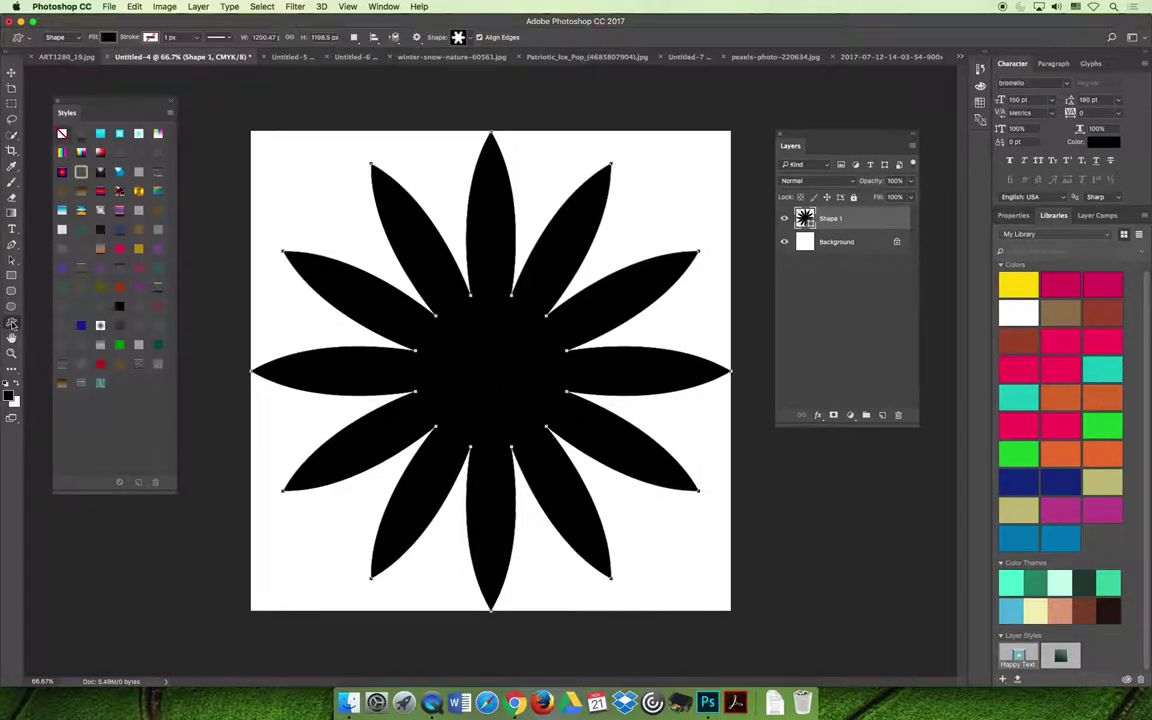
{"action": "left_click", "coordinate": [466, 37]}
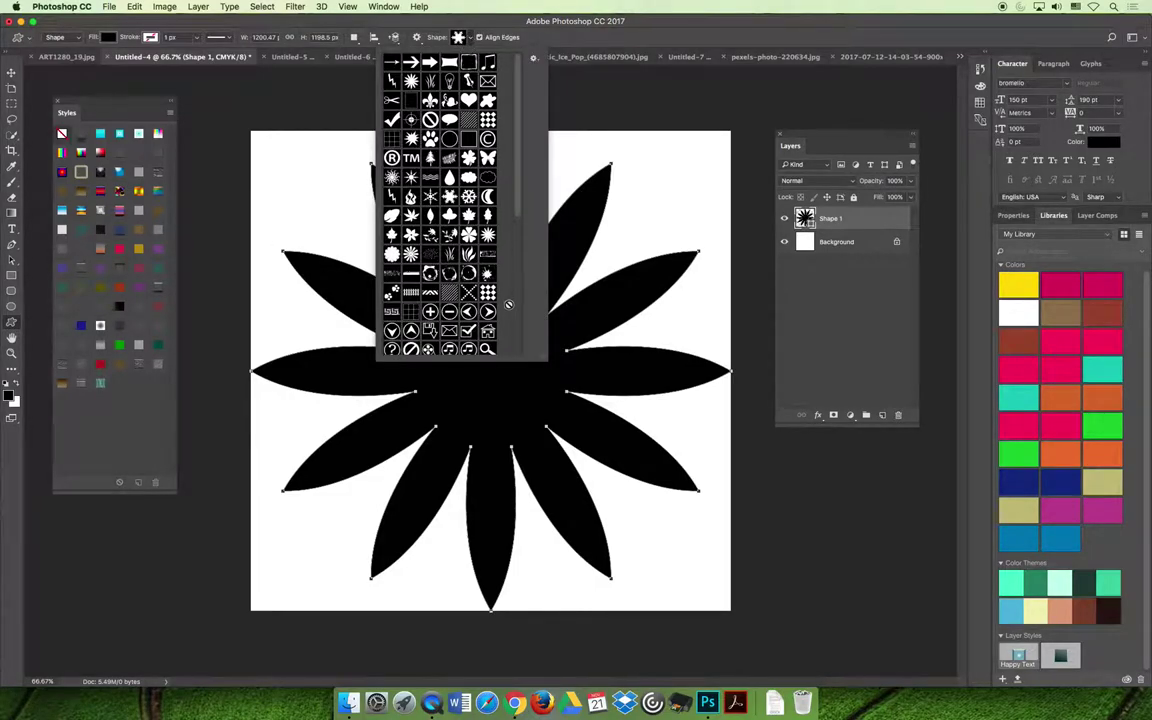
{"action": "left_click", "coordinate": [480, 22]}
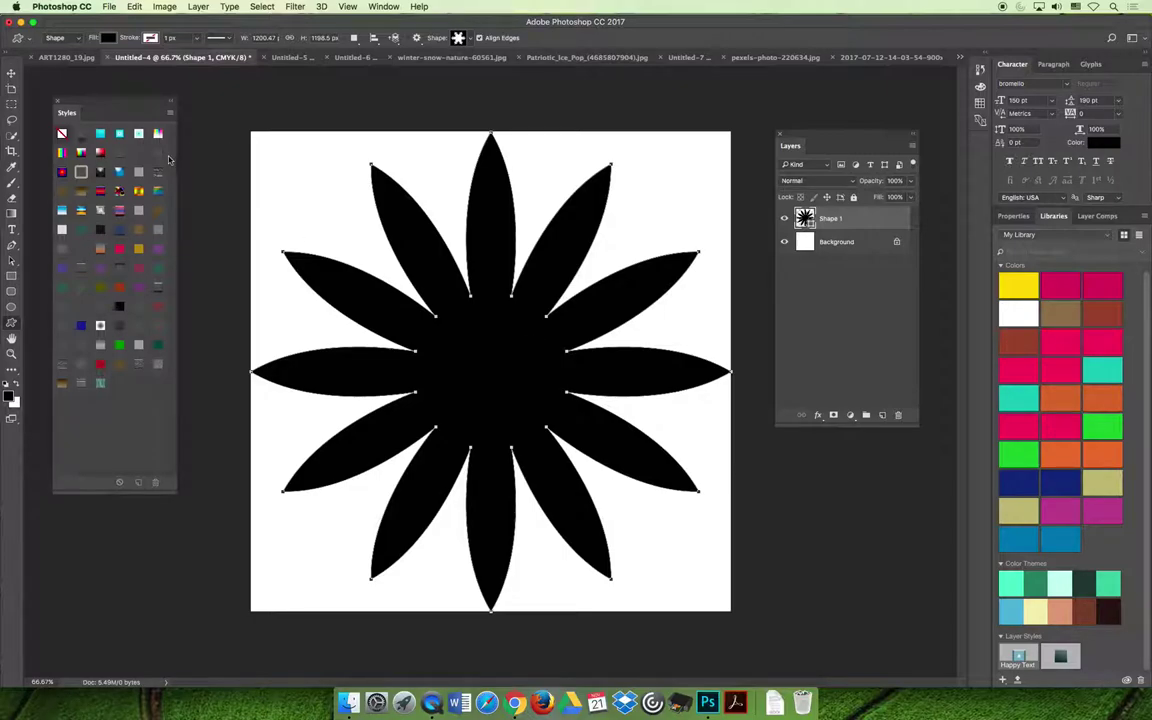
- Reset the Styles panel to the default styles
{"action": "left_click", "coordinate": [170, 112]}
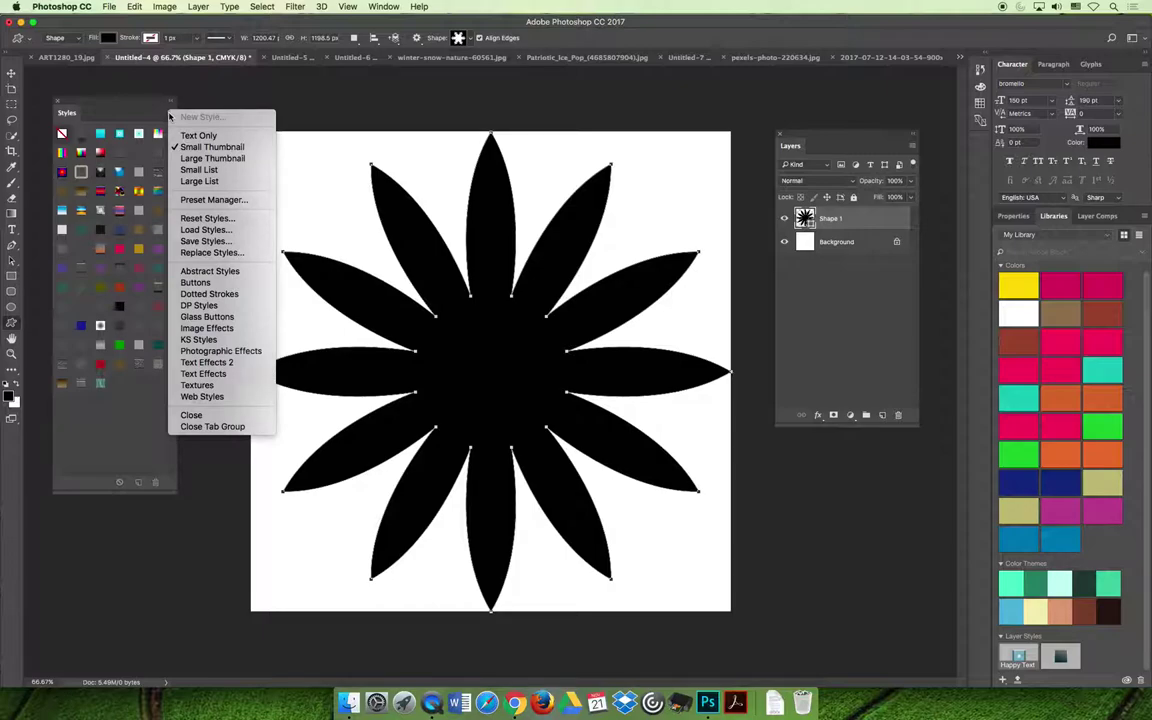
{"action": "left_click", "coordinate": [206, 218]}
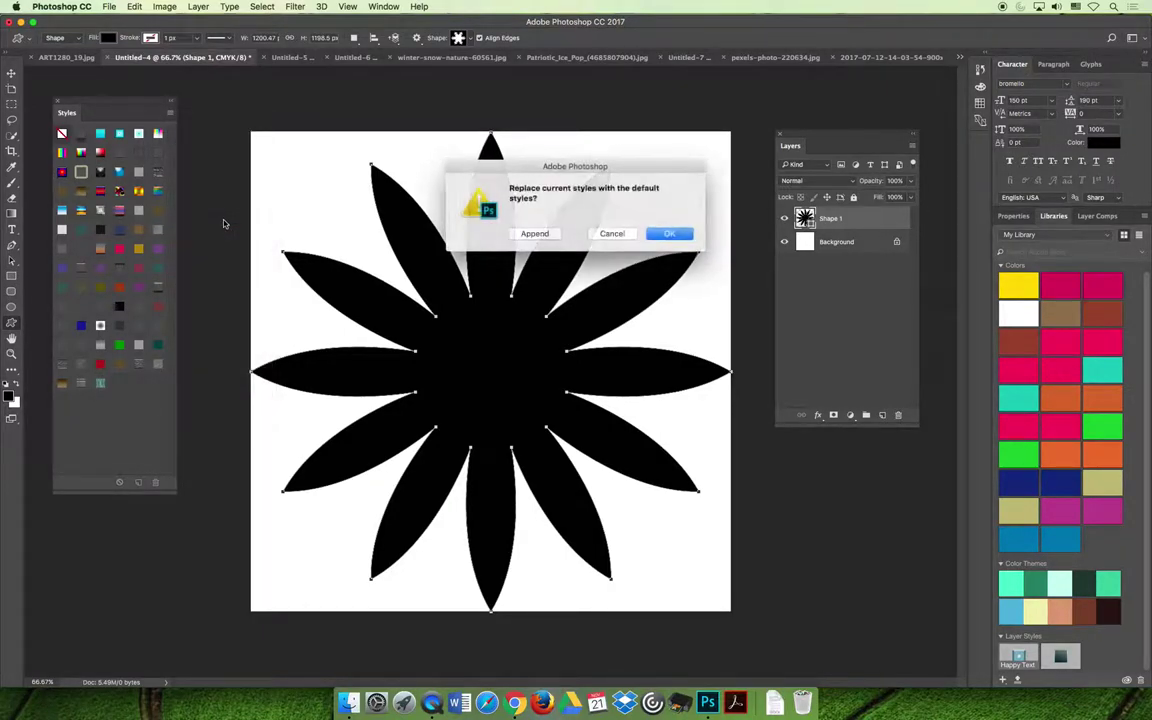
{"action": "left_click", "coordinate": [667, 233]}
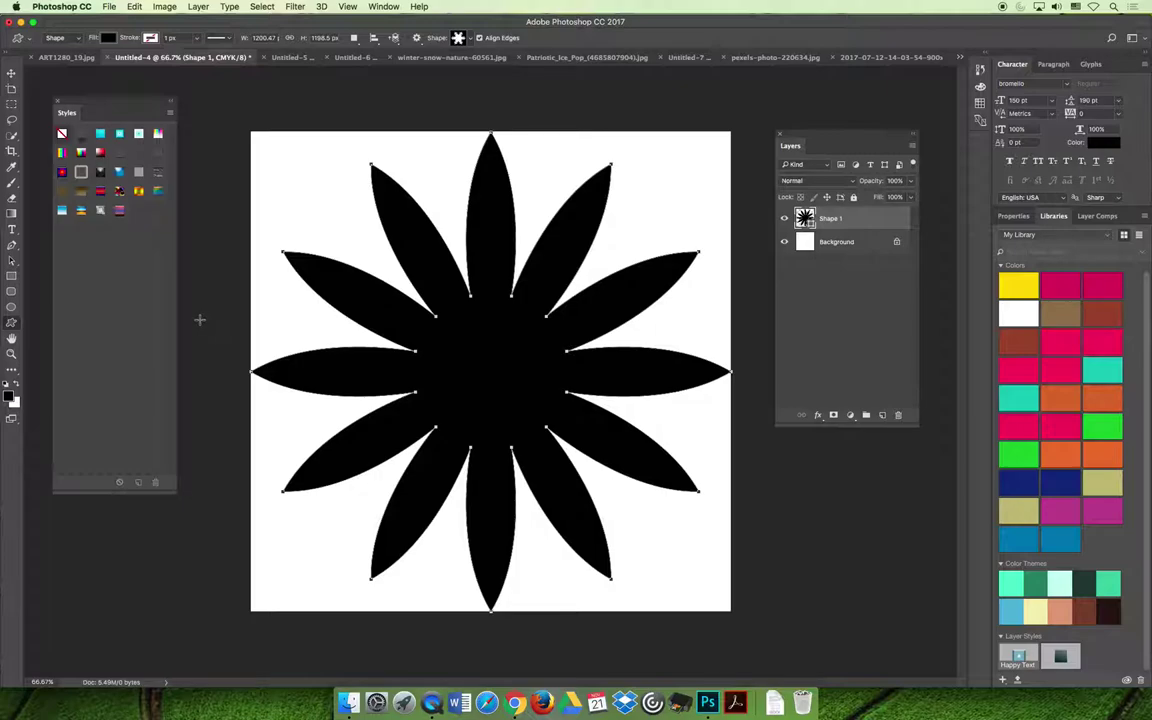
- Append the Text Effects 2 style set to the Styles panel
{"action": "left_click", "coordinate": [170, 112]}
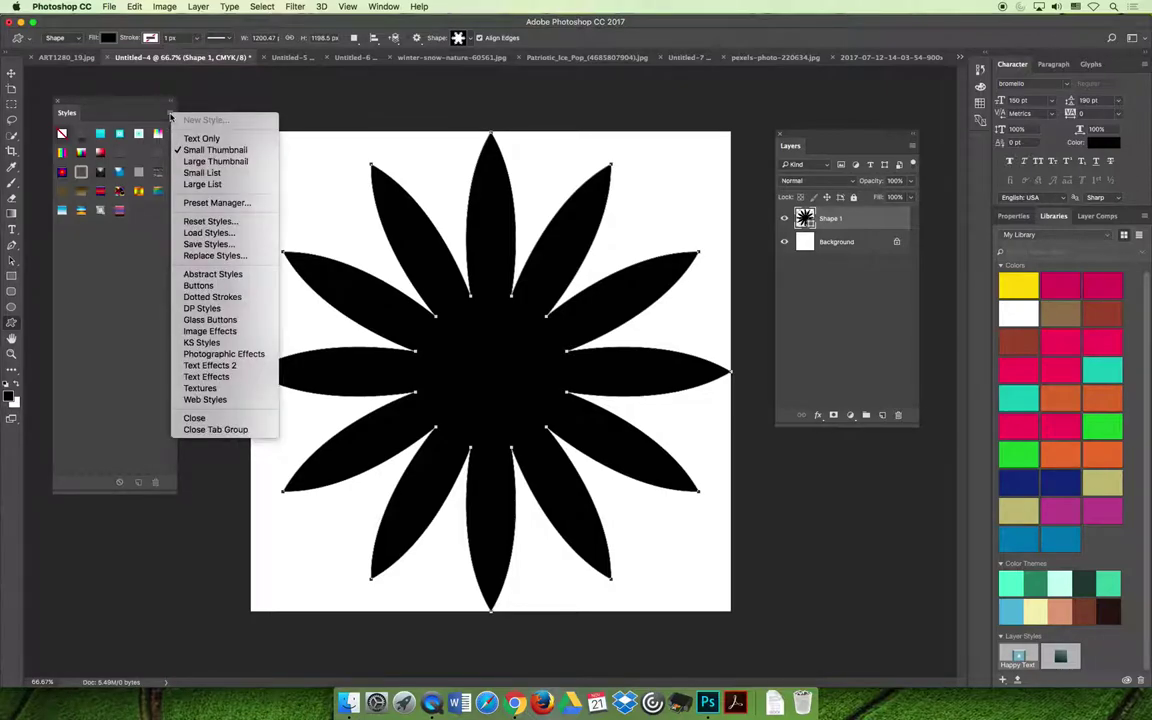
{"action": "left_click", "coordinate": [236, 367]}
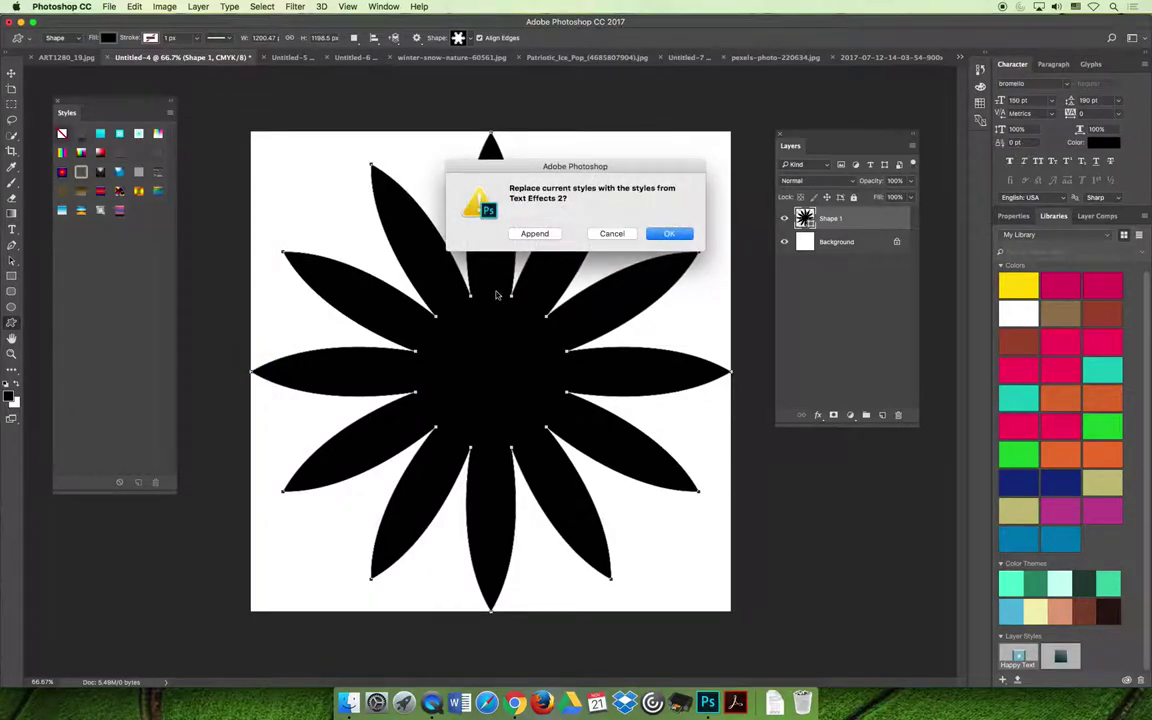
{"action": "left_click", "coordinate": [535, 234]}
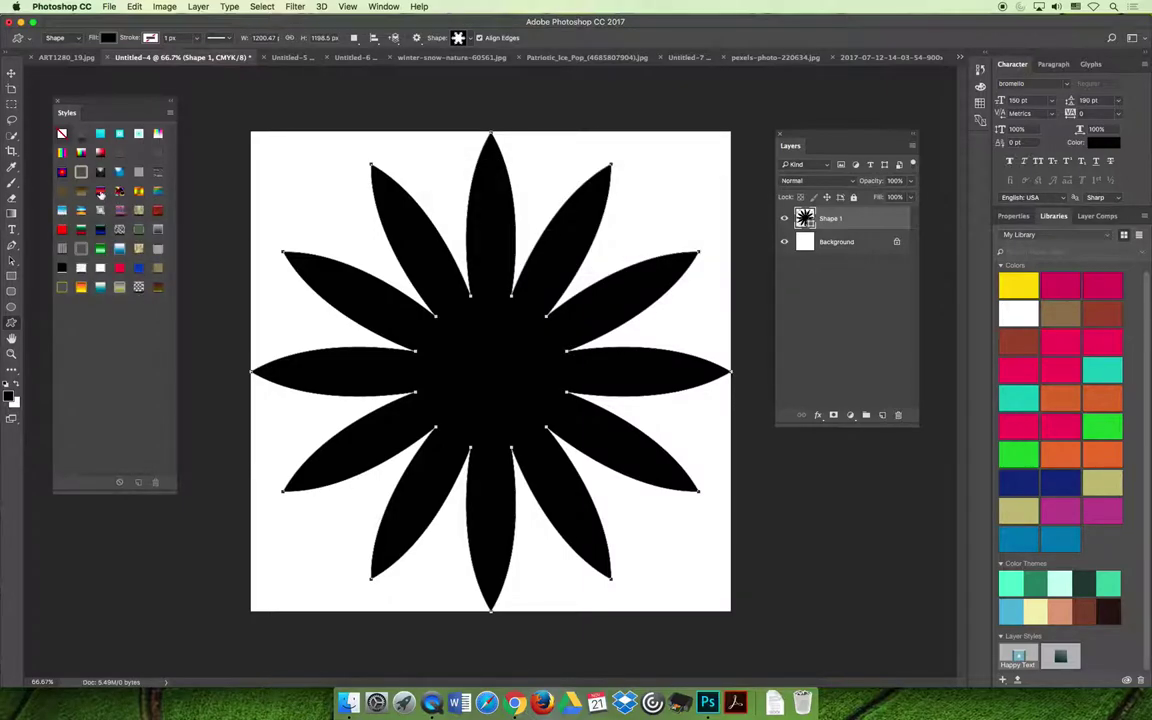
- Preview Text Effects 2 styles on the flower: striped bevel, psychedelic pattern, rainbow stripes, red bevel
{"action": "left_click", "coordinate": [90, 175]}
{"action": "left_click", "coordinate": [135, 195]}
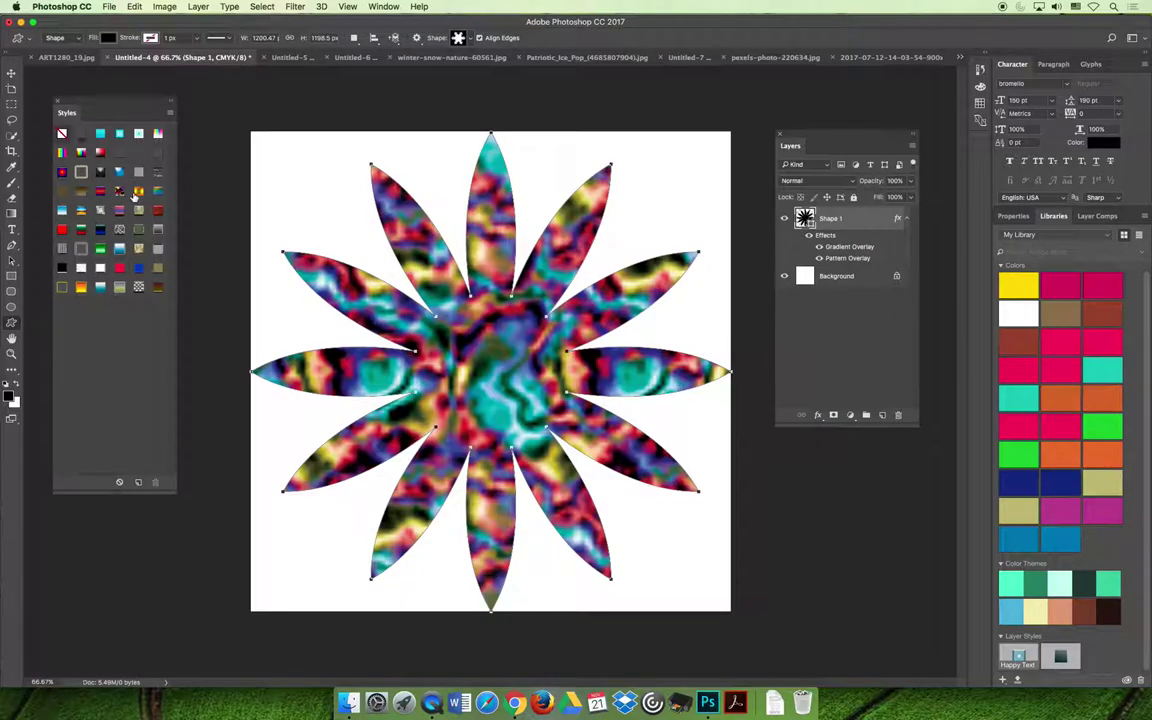
{"action": "left_click", "coordinate": [138, 176]}
{"action": "left_click", "coordinate": [157, 190]}
{"action": "left_click", "coordinate": [156, 229]}
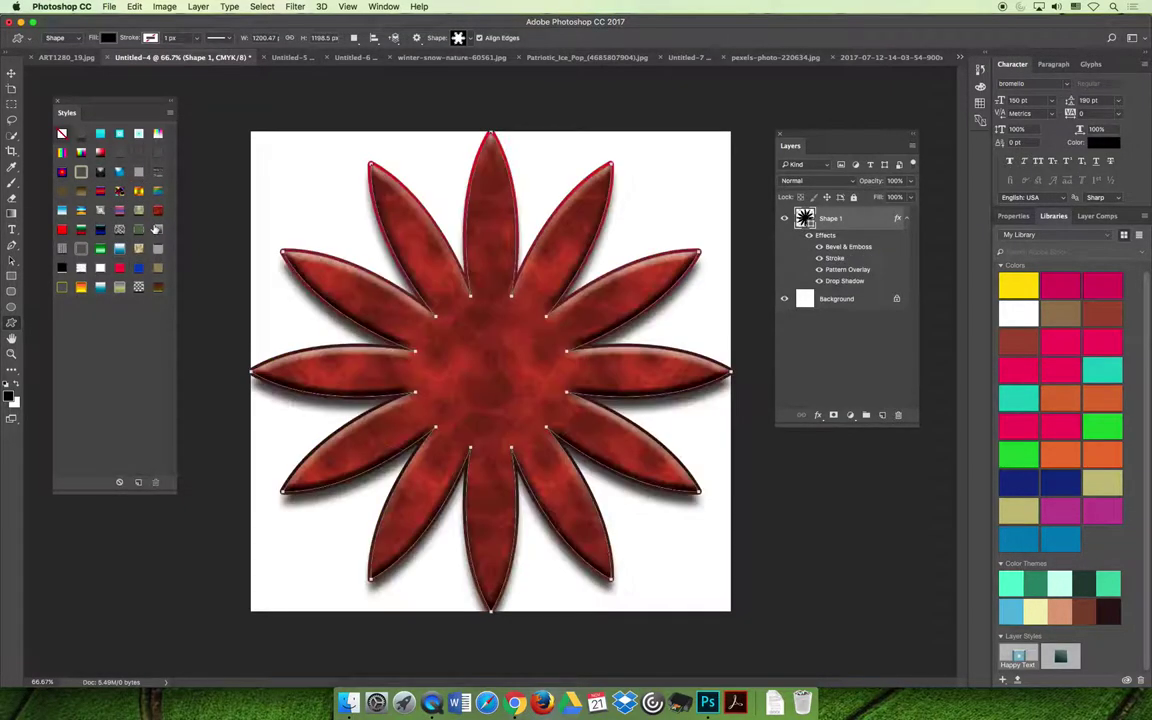
{"action": "left_click", "coordinate": [120, 190]}
{"action": "left_click", "coordinate": [103, 190]}
{"action": "left_click", "coordinate": [63, 230]}
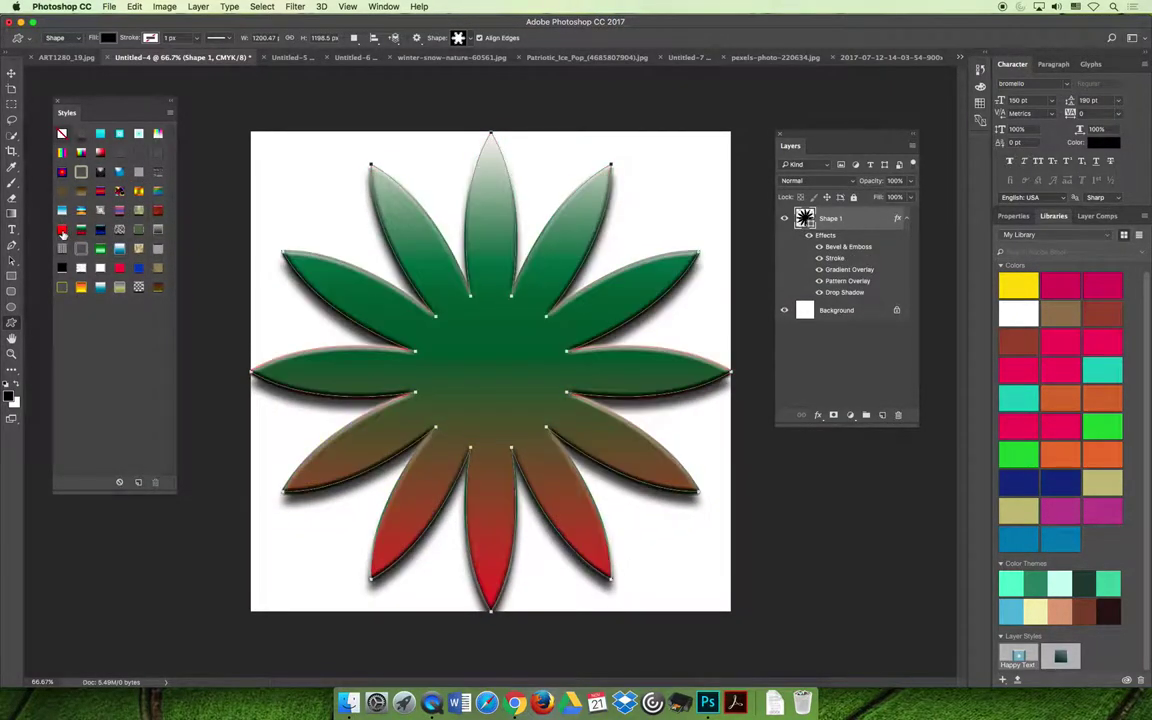
{"action": "left_click", "coordinate": [62, 230]}
- Try green and blue-grey gradients with stroke, beige textures, grey bevel and cracked chrome glass styles
{"action": "left_click", "coordinate": [81, 229]}
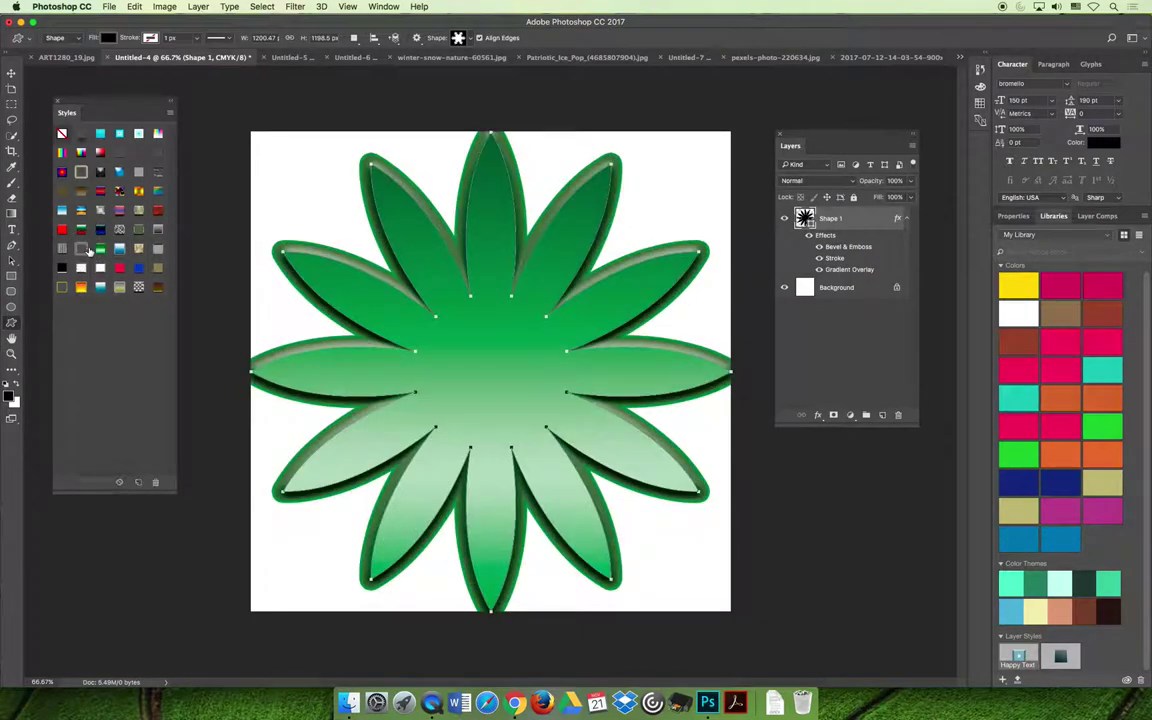
{"action": "left_click", "coordinate": [81, 248]}
{"action": "left_click", "coordinate": [119, 210]}
{"action": "left_click", "coordinate": [138, 229]}
{"action": "left_click", "coordinate": [157, 267]}
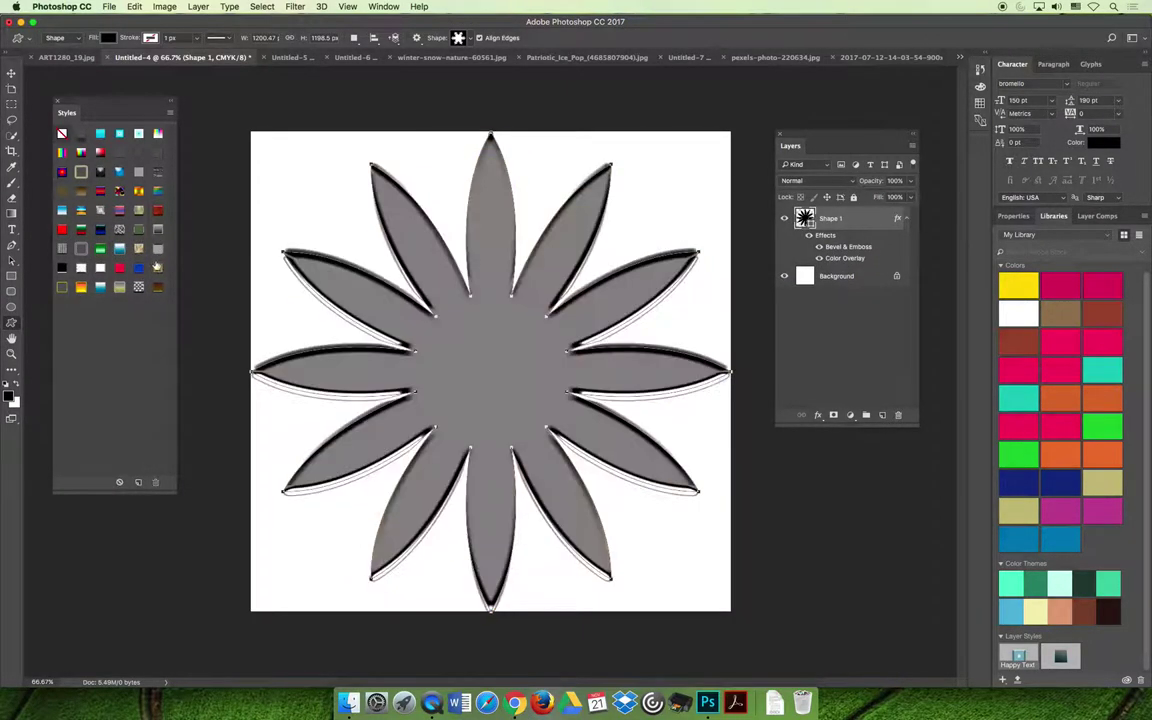
{"action": "left_click", "coordinate": [138, 248]}
{"action": "left_click", "coordinate": [119, 248]}
{"action": "left_click", "coordinate": [116, 268]}
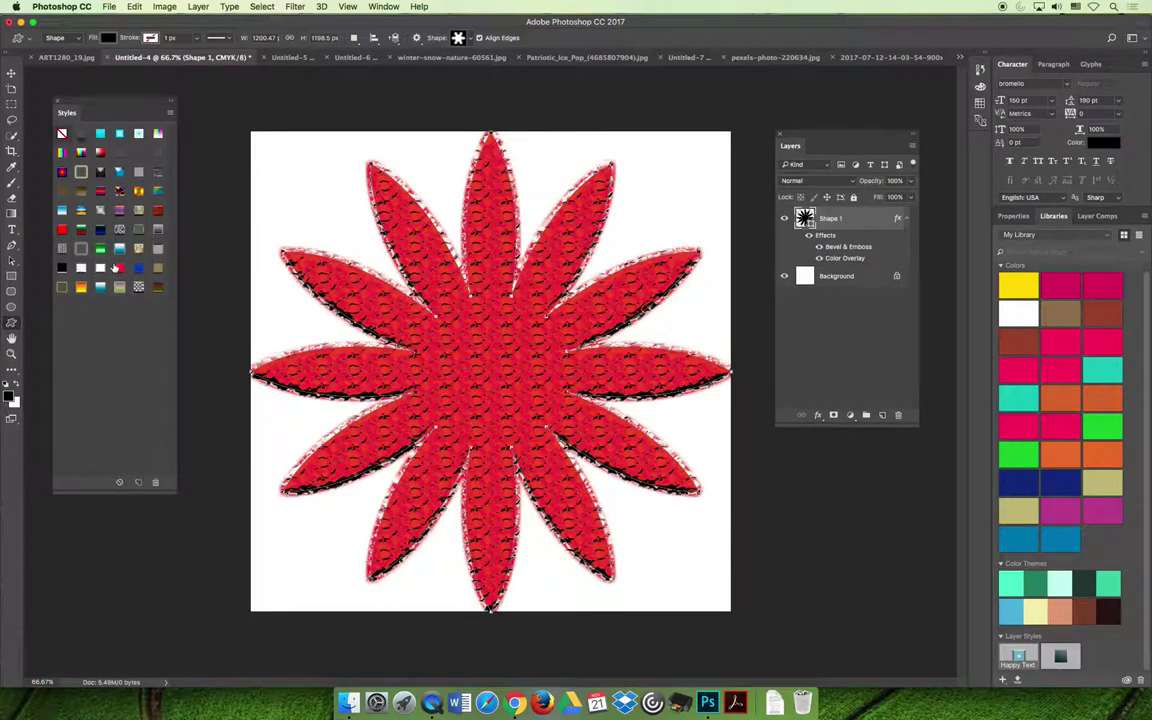
{"action": "left_click", "coordinate": [80, 268]}
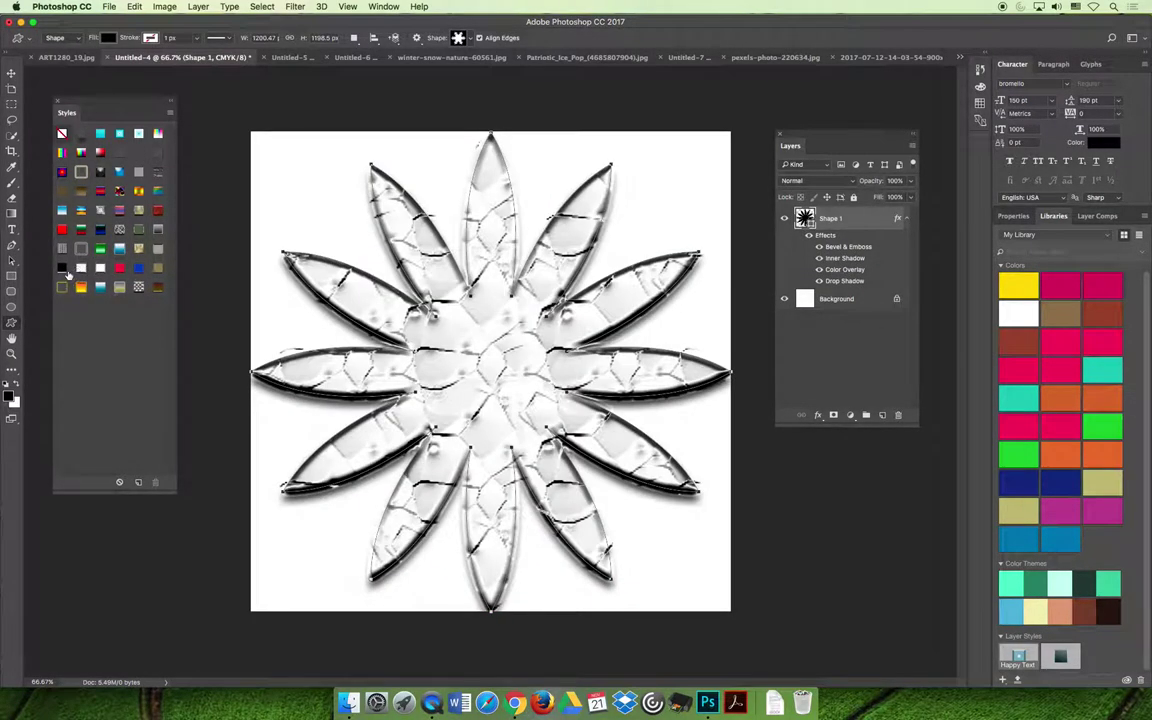
- Try chrome-edge, gradient and checkered styles, ending on grainy grey satin, then bring up the lecture slides
{"action": "left_click", "coordinate": [62, 248]}
{"action": "left_click", "coordinate": [62, 267]}
{"action": "left_click", "coordinate": [84, 287]}
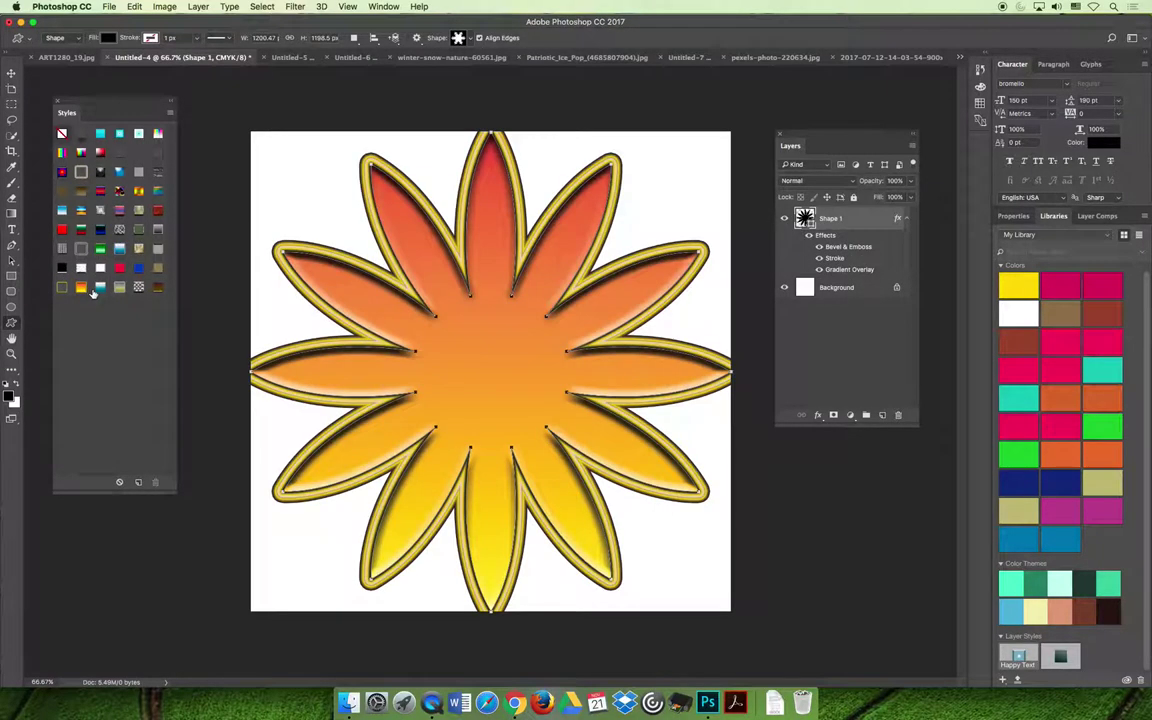
{"action": "left_click", "coordinate": [119, 288]}
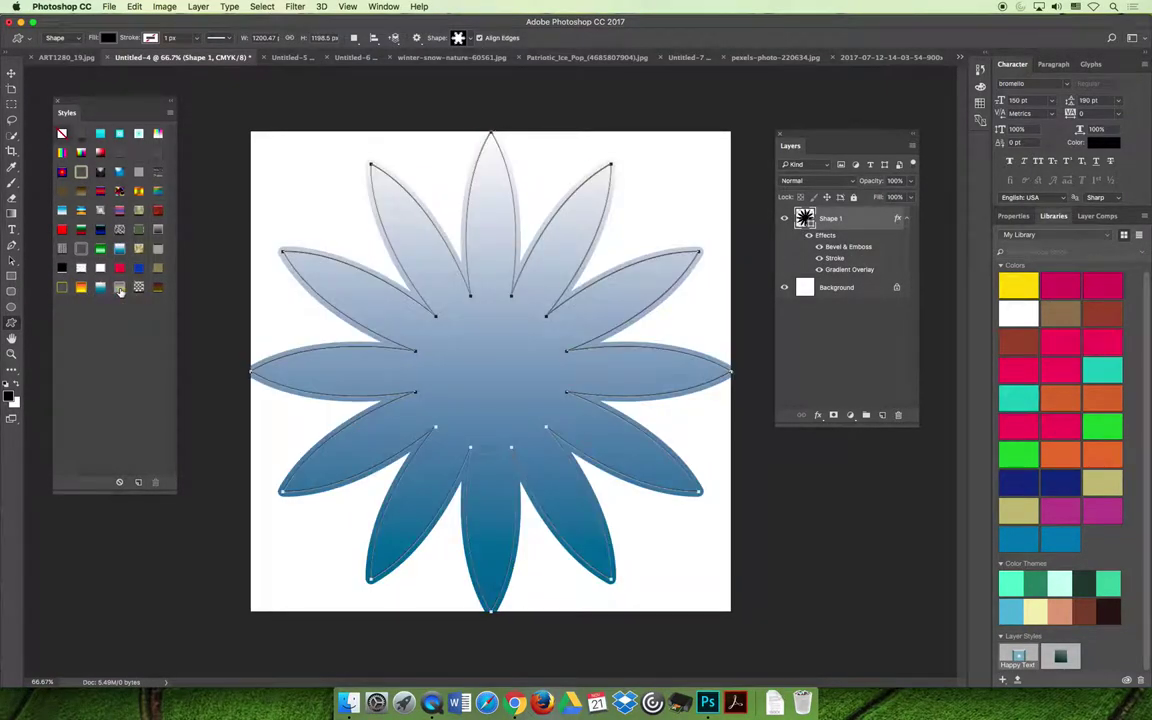
{"action": "left_click", "coordinate": [119, 288]}
{"action": "left_click", "coordinate": [138, 287]}
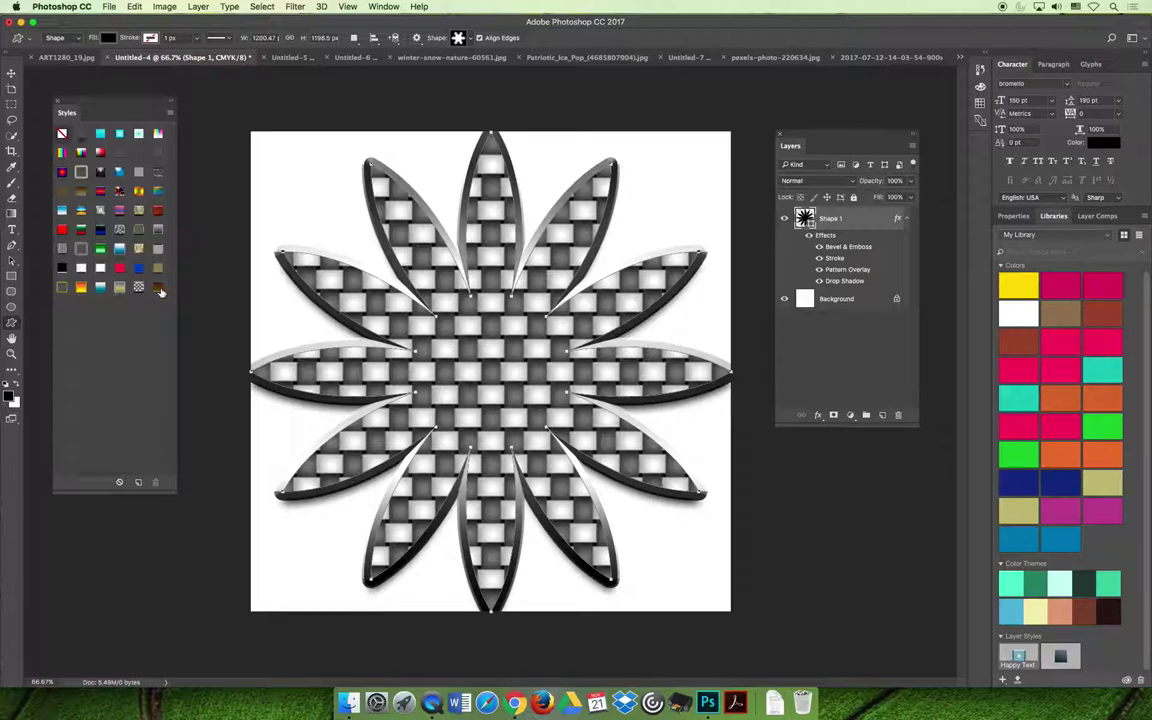
{"action": "left_click", "coordinate": [158, 288]}
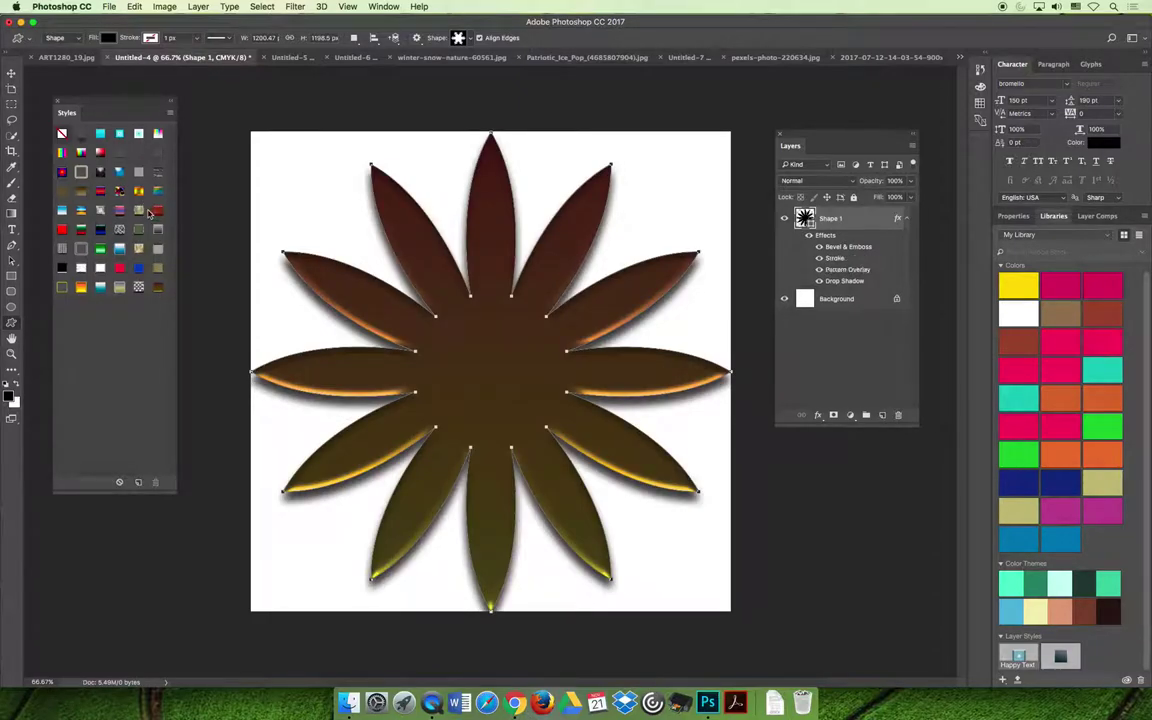
{"action": "left_click", "coordinate": [138, 191]}
{"action": "left_click", "coordinate": [104, 211]}
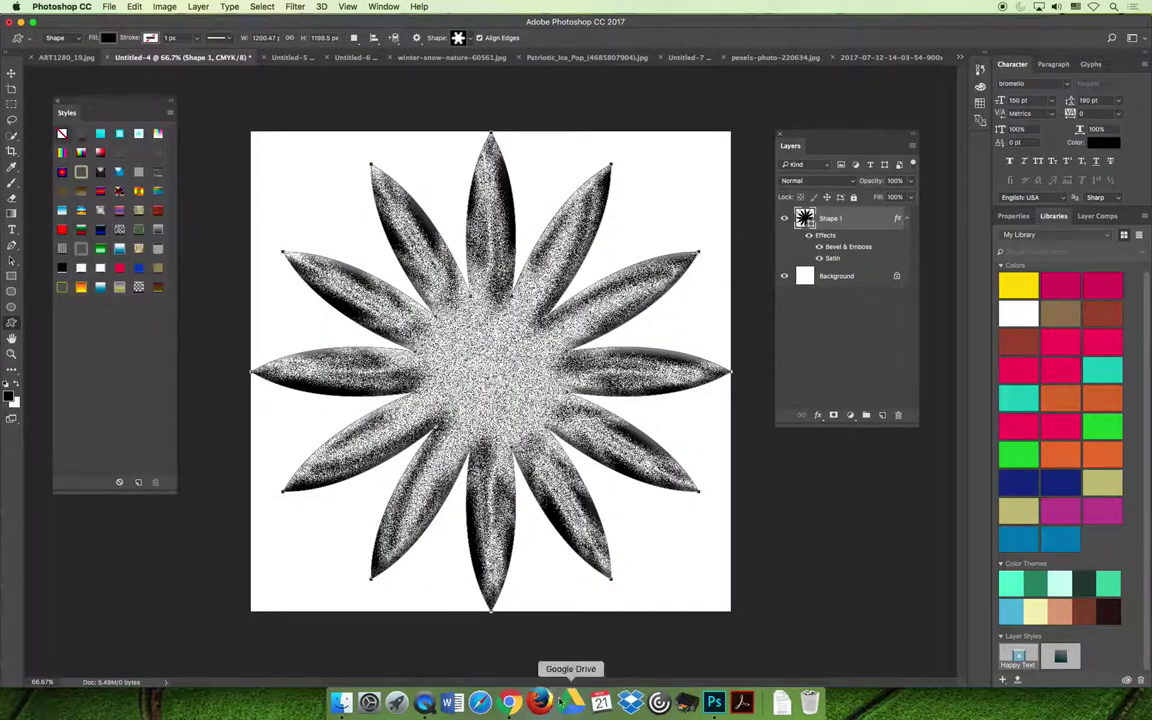
{"action": "left_click", "coordinate": [514, 703]}
- Present the deck full screen to Slide 12, Custom Effects – Bevel & Emboss, then exit full screen
{"action": "left_click", "coordinate": [466, 613]}
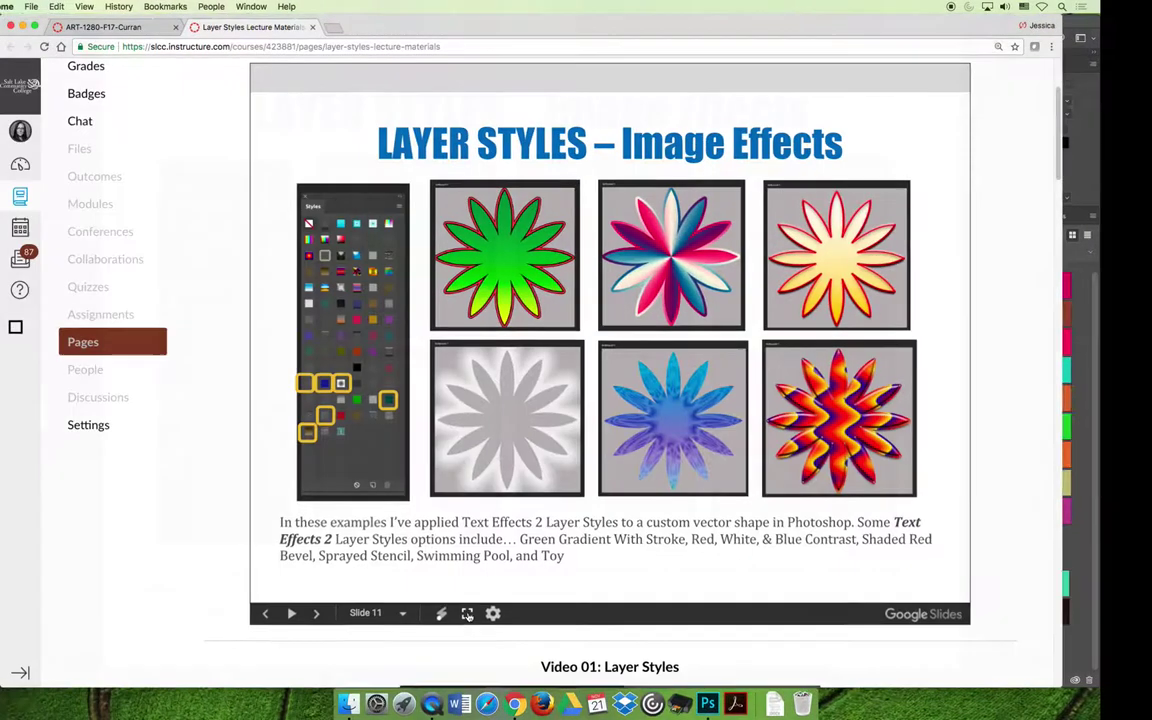
{"action": "left_click", "coordinate": [467, 615]}
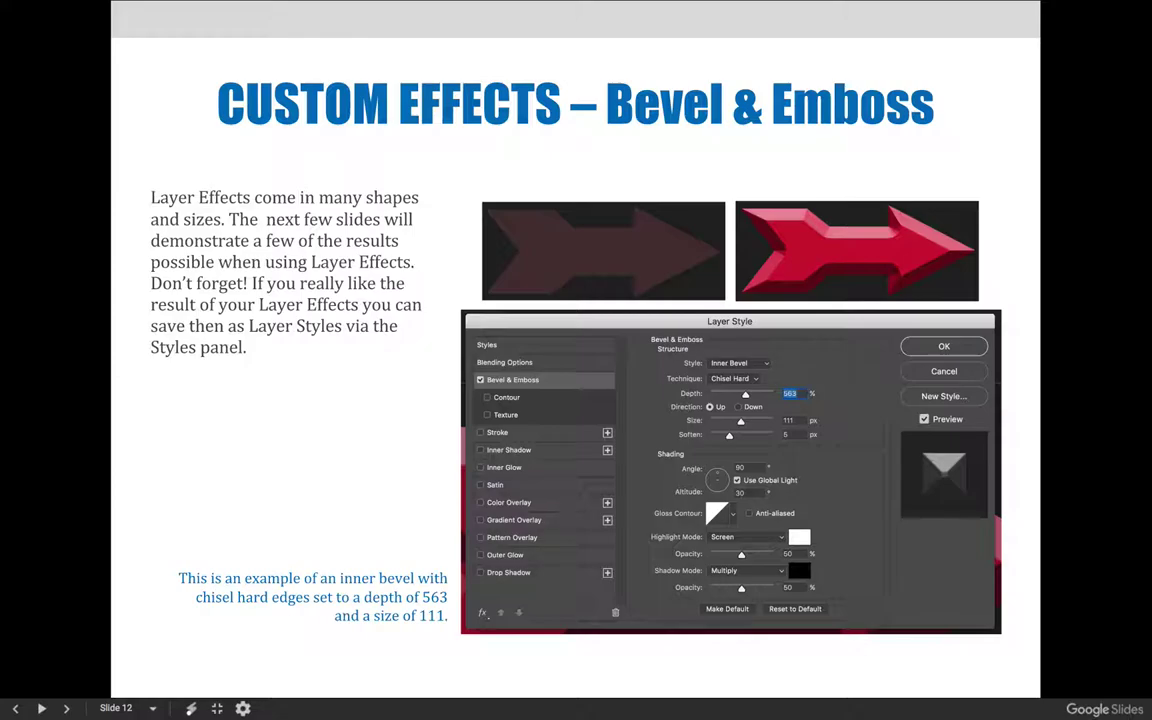
{"action": "key", "text": "Escape"}
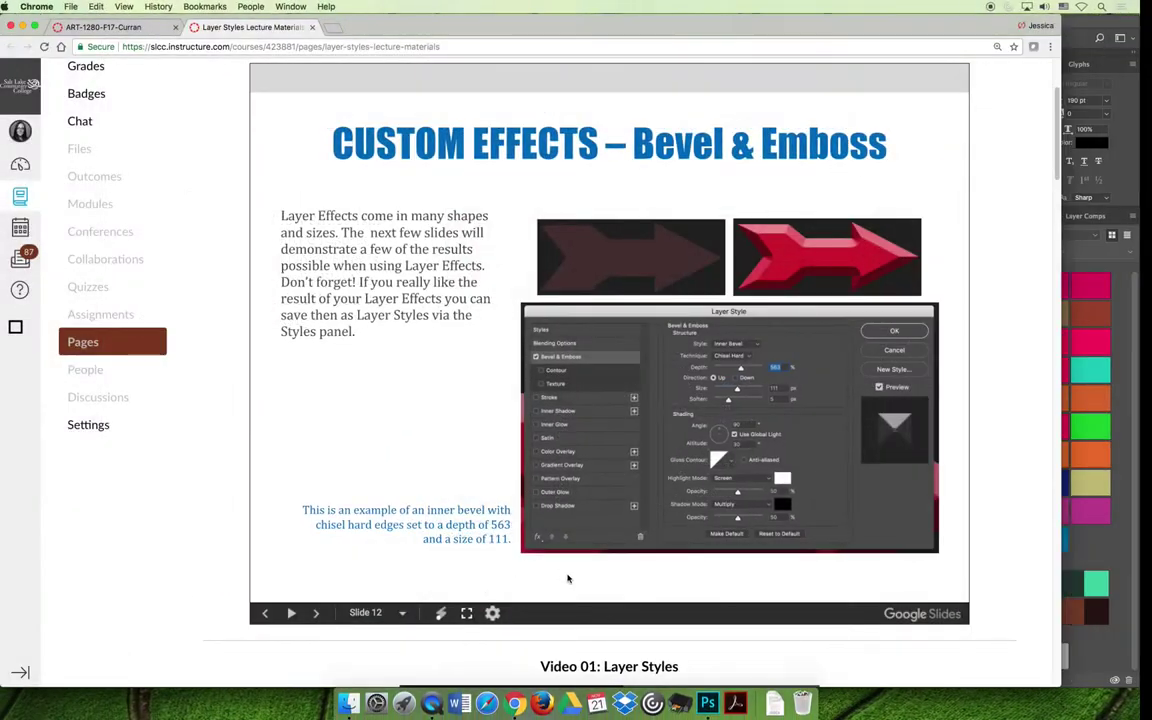
- Return to Photoshop, switch to the Untitled-5 arrow document and close the styles library panel
{"action": "left_click", "coordinate": [708, 703]}
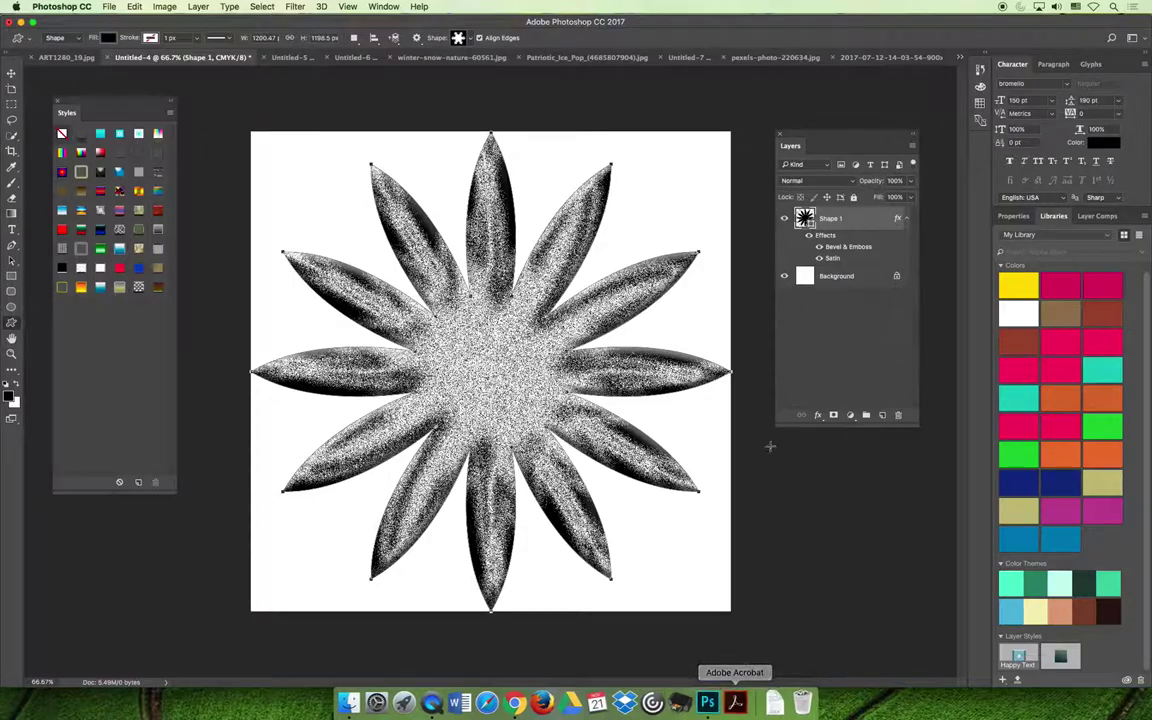
{"action": "left_click", "coordinate": [285, 57]}
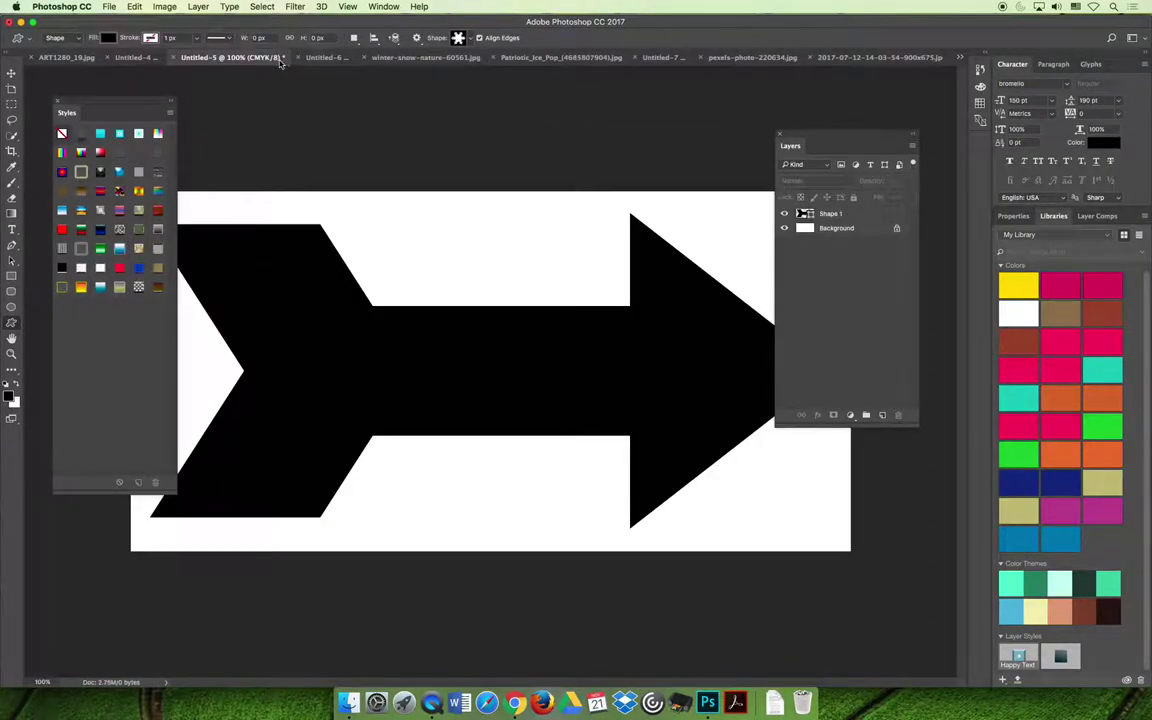
{"action": "left_click", "coordinate": [57, 100]}
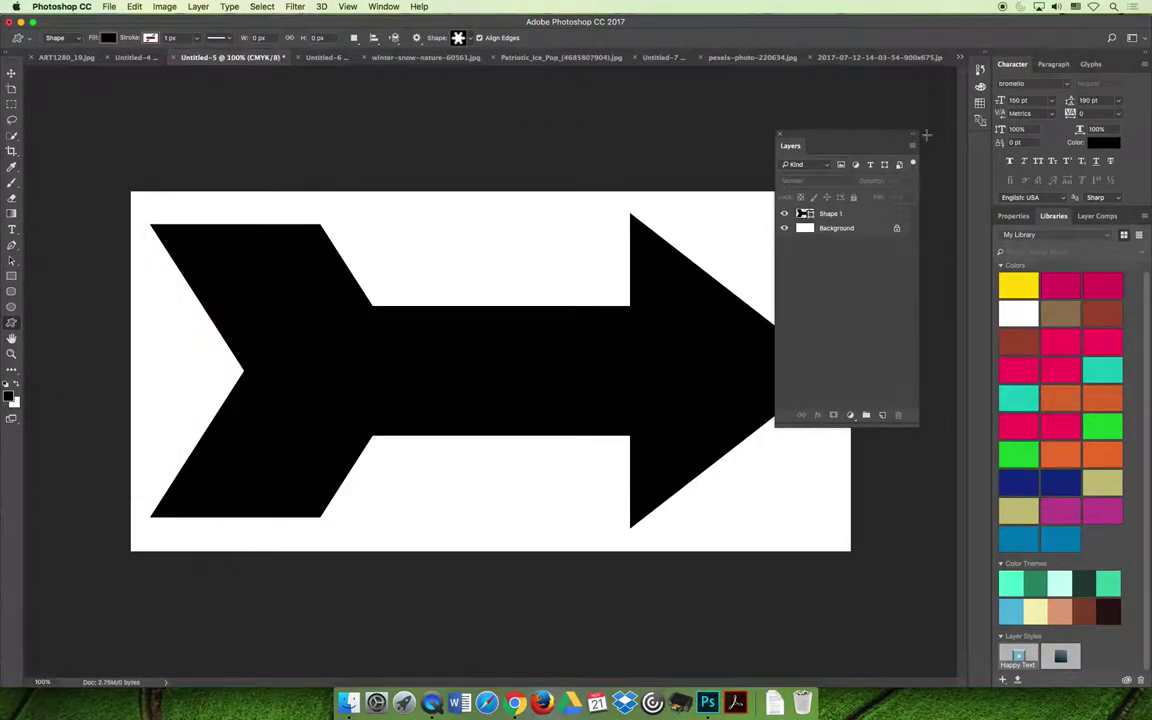
{"action": "left_click_drag", "start_coordinate": [869, 141], "coordinate": [933, 157]}
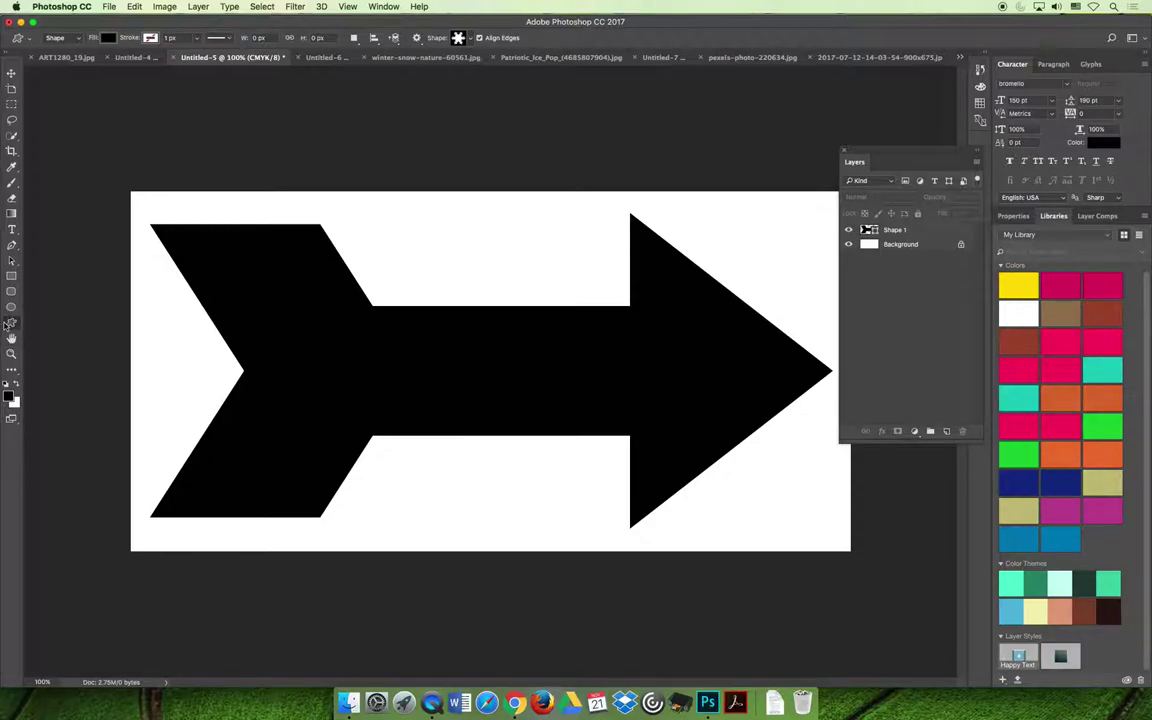
- Load the Arrows custom shape set, close the picker, and select the Shape 1 layer with Move
{"action": "left_click", "coordinate": [469, 40]}
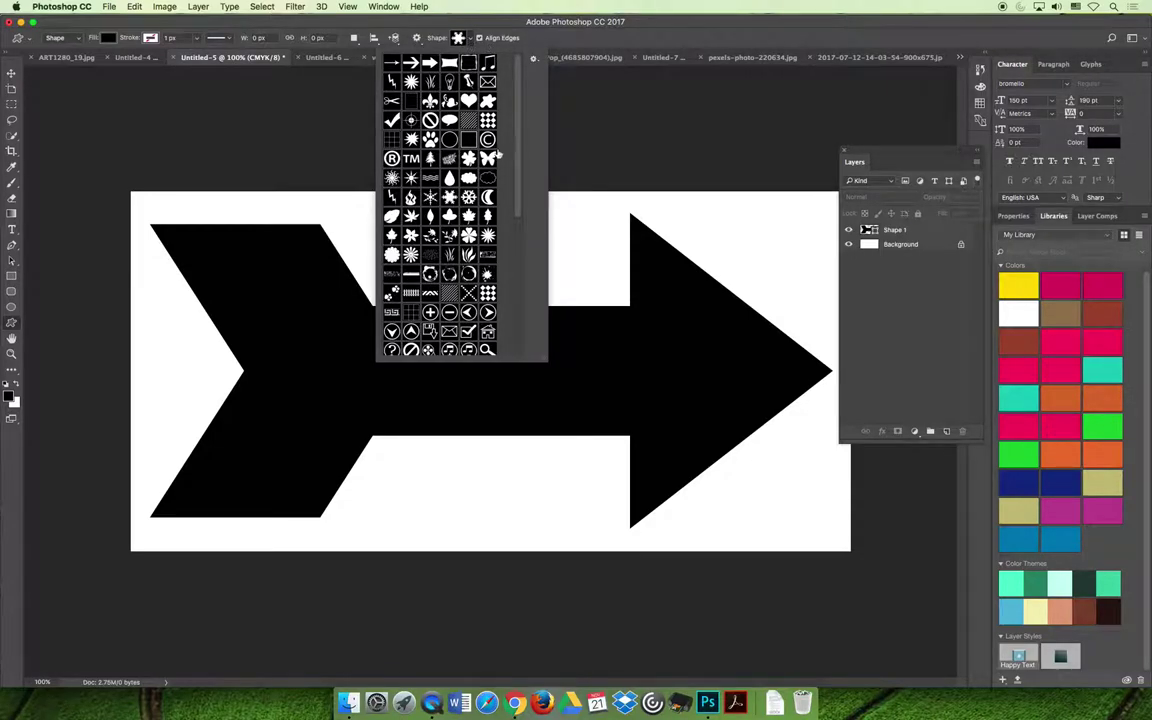
{"action": "left_click", "coordinate": [534, 58]}
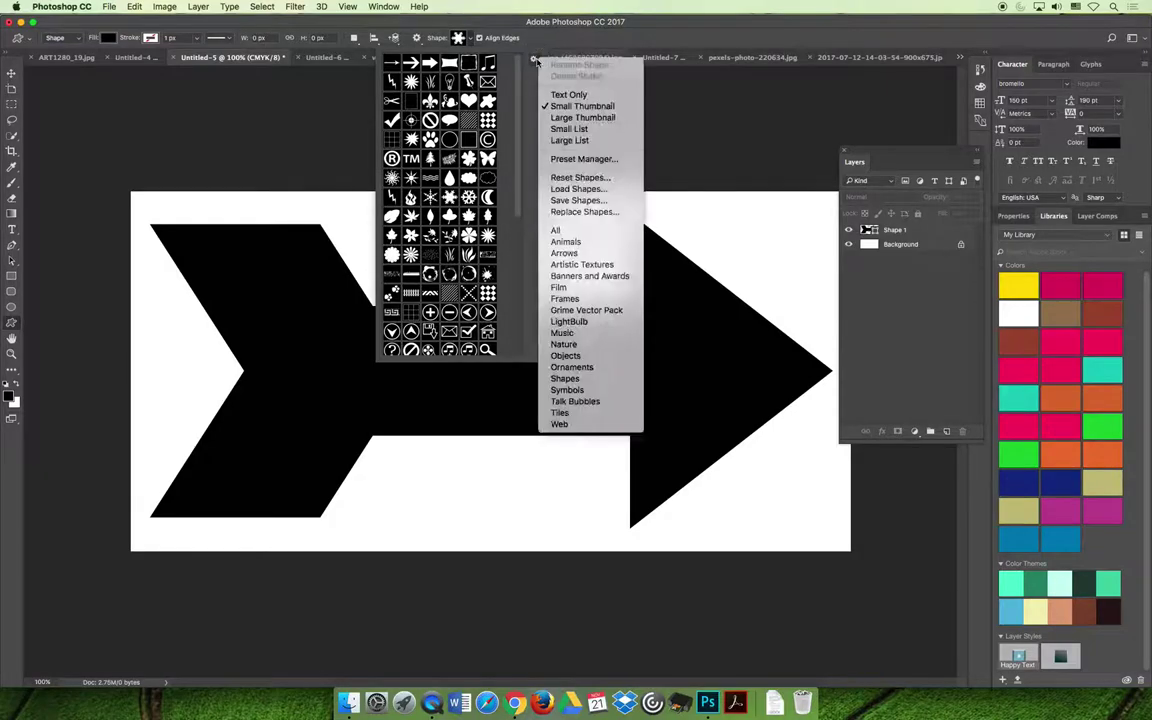
{"action": "left_click", "coordinate": [566, 254]}
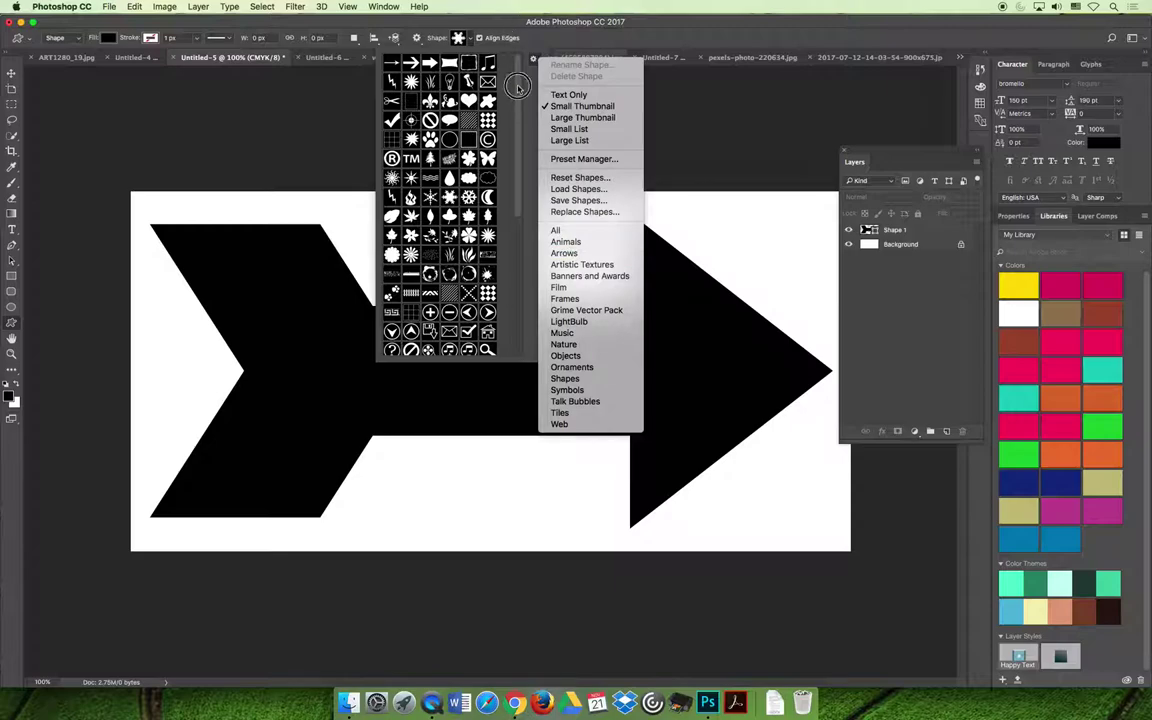
{"action": "left_click", "coordinate": [550, 38]}
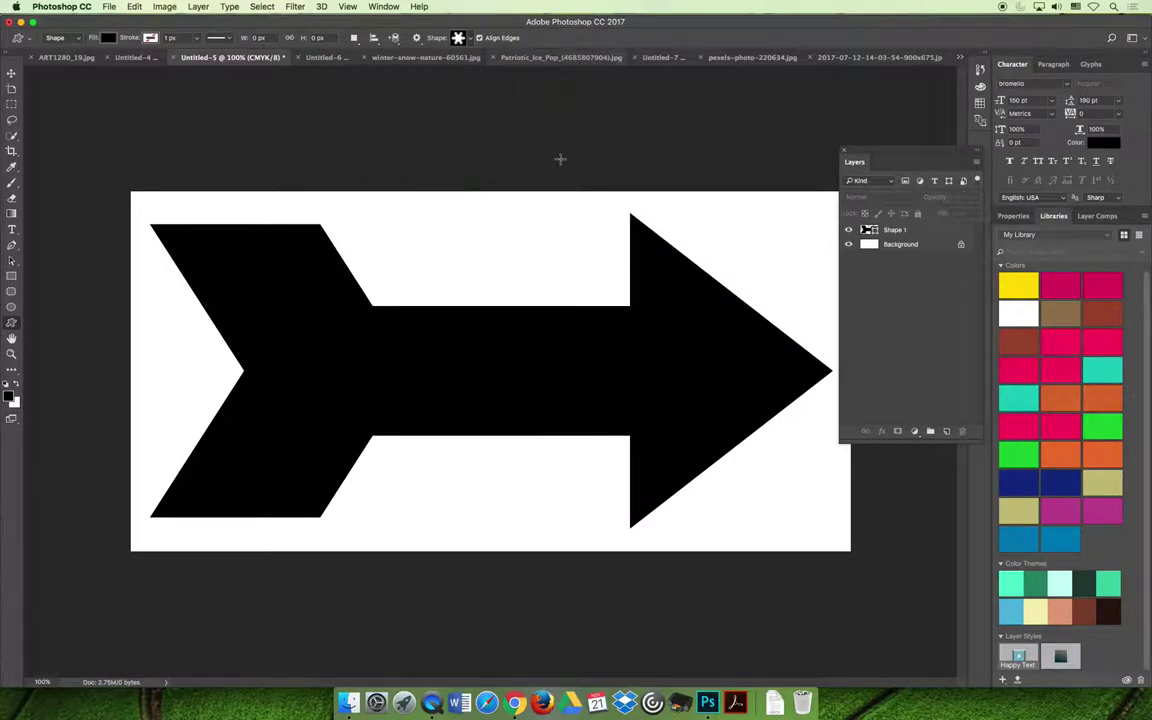
{"action": "left_click", "coordinate": [11, 74]}
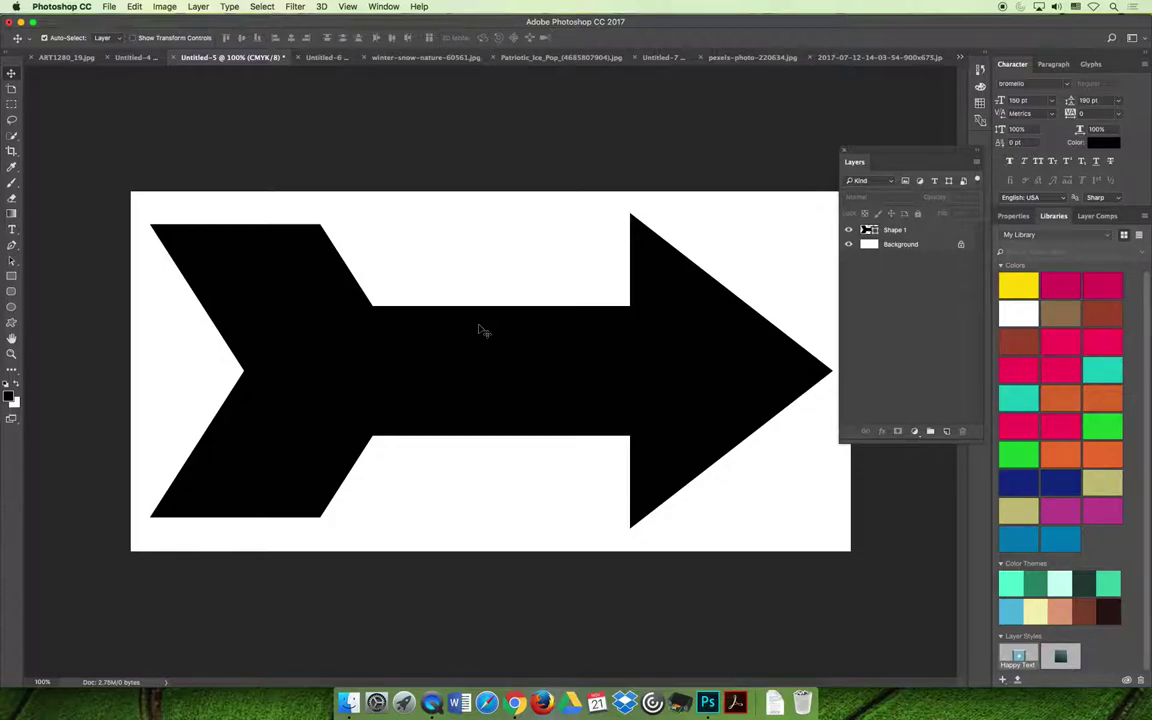
{"action": "left_click", "coordinate": [906, 231]}
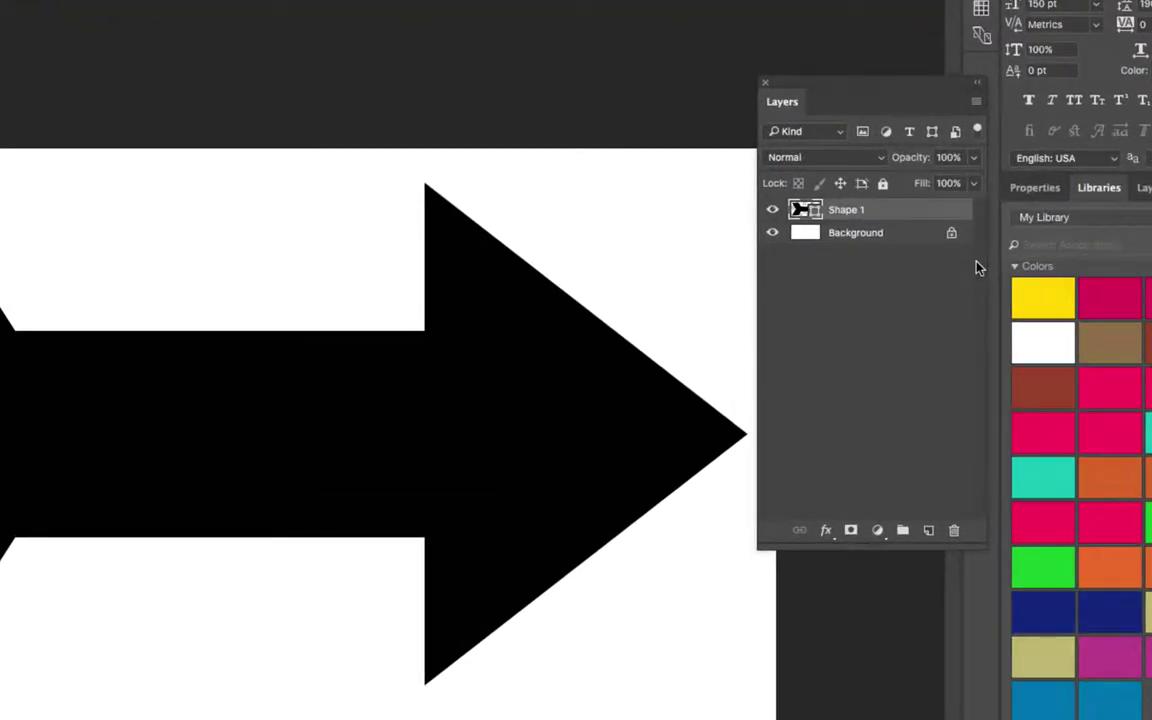
- Add a Chisel Hard Bevel & Emboss to the arrow with depth 563% and size 111 px
{"action": "left_click", "coordinate": [826, 532]}
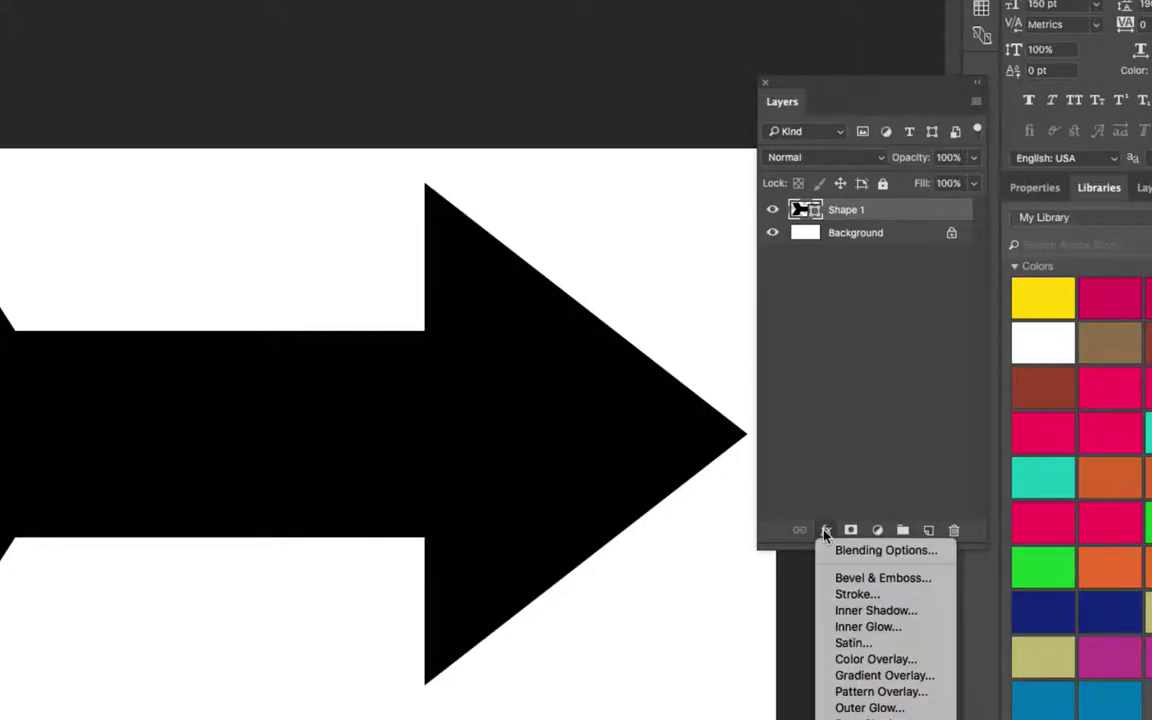
{"action": "left_click", "coordinate": [909, 575]}
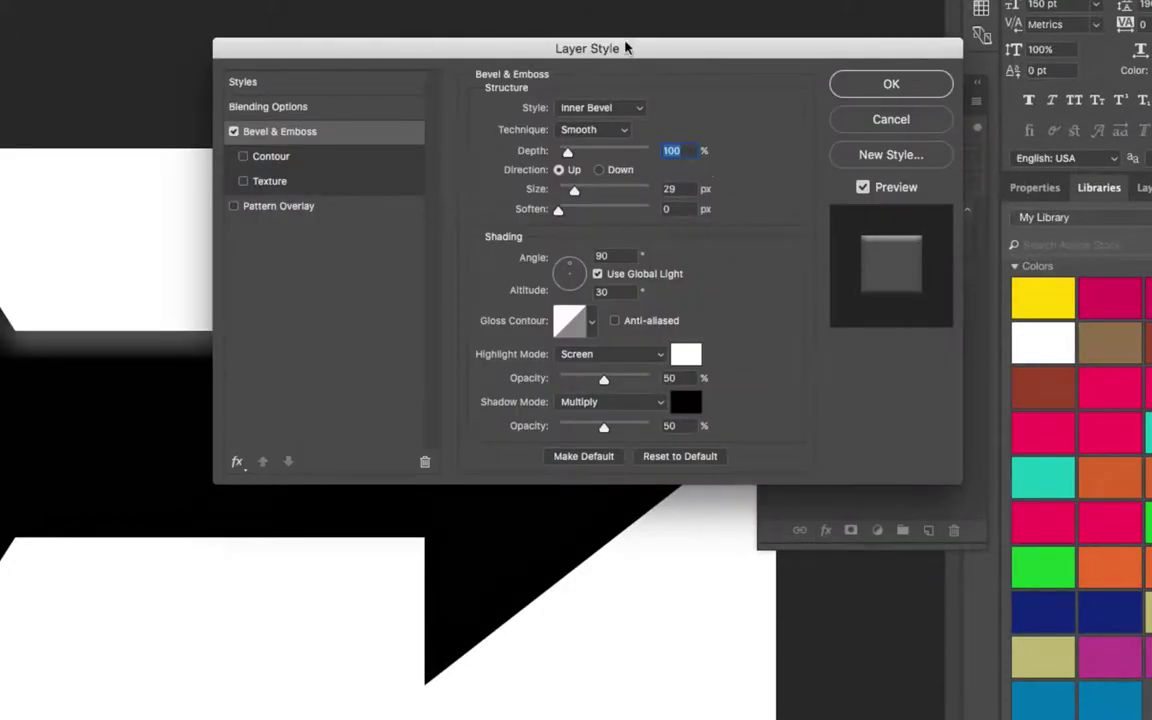
{"action": "left_click_drag", "start_coordinate": [625, 47], "coordinate": [533, 136]}
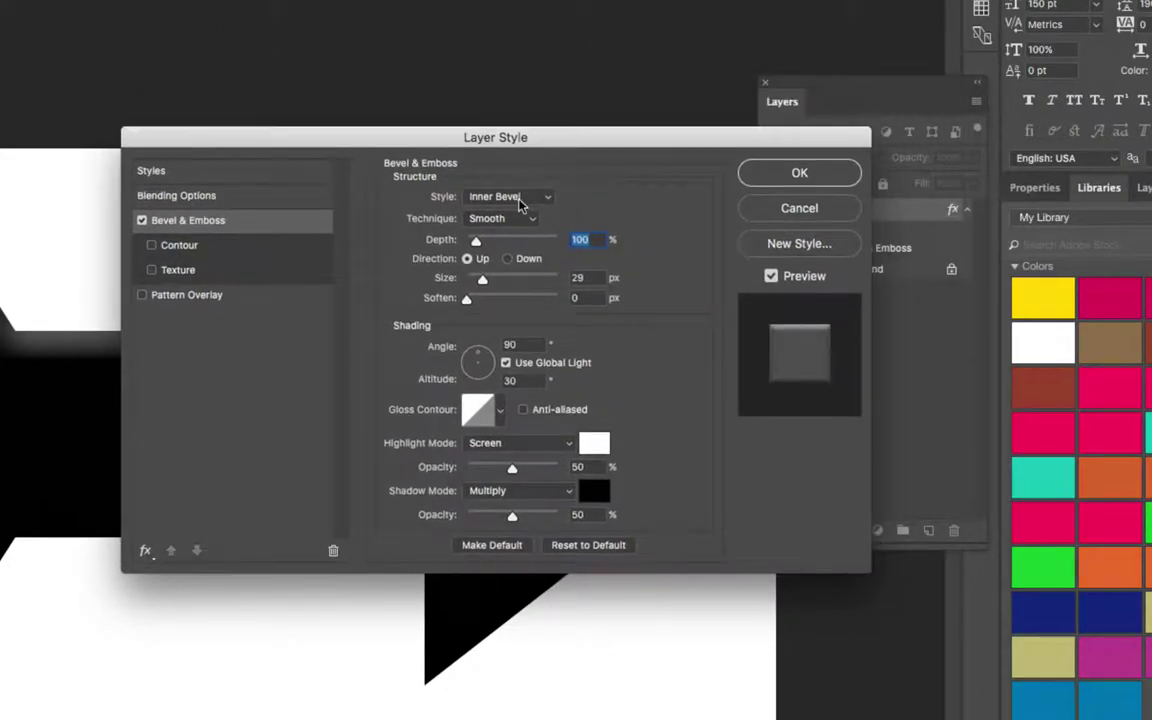
{"action": "left_click", "coordinate": [526, 221]}
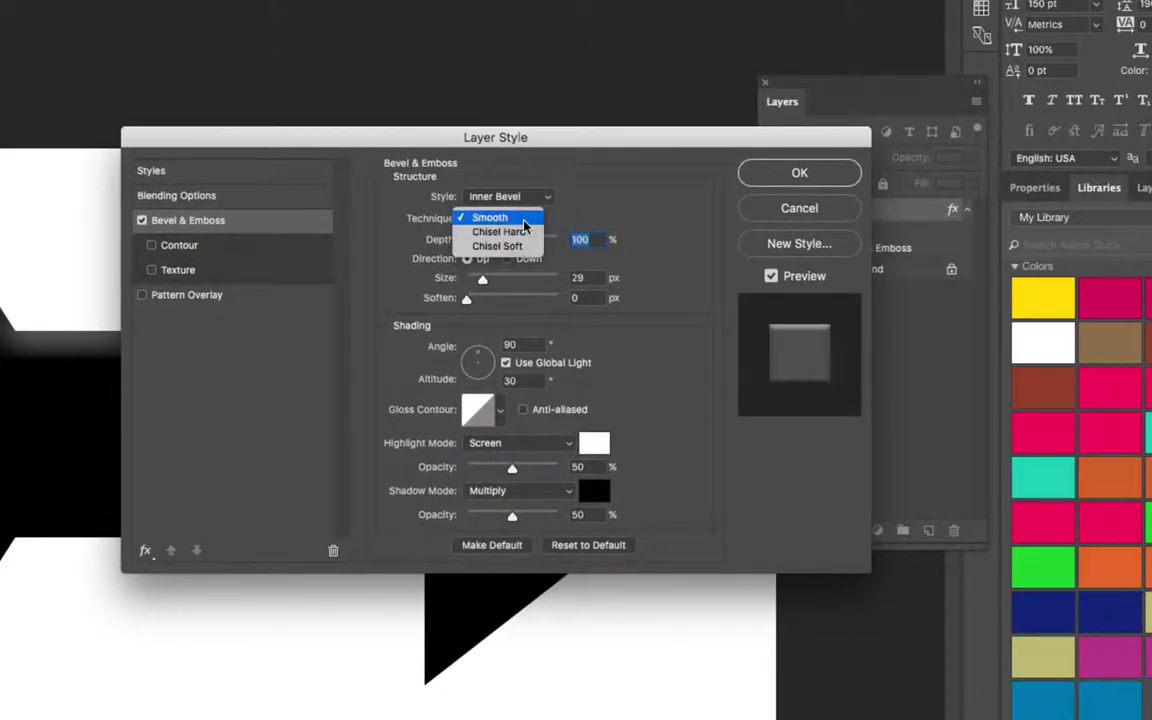
{"action": "left_click", "coordinate": [512, 231]}
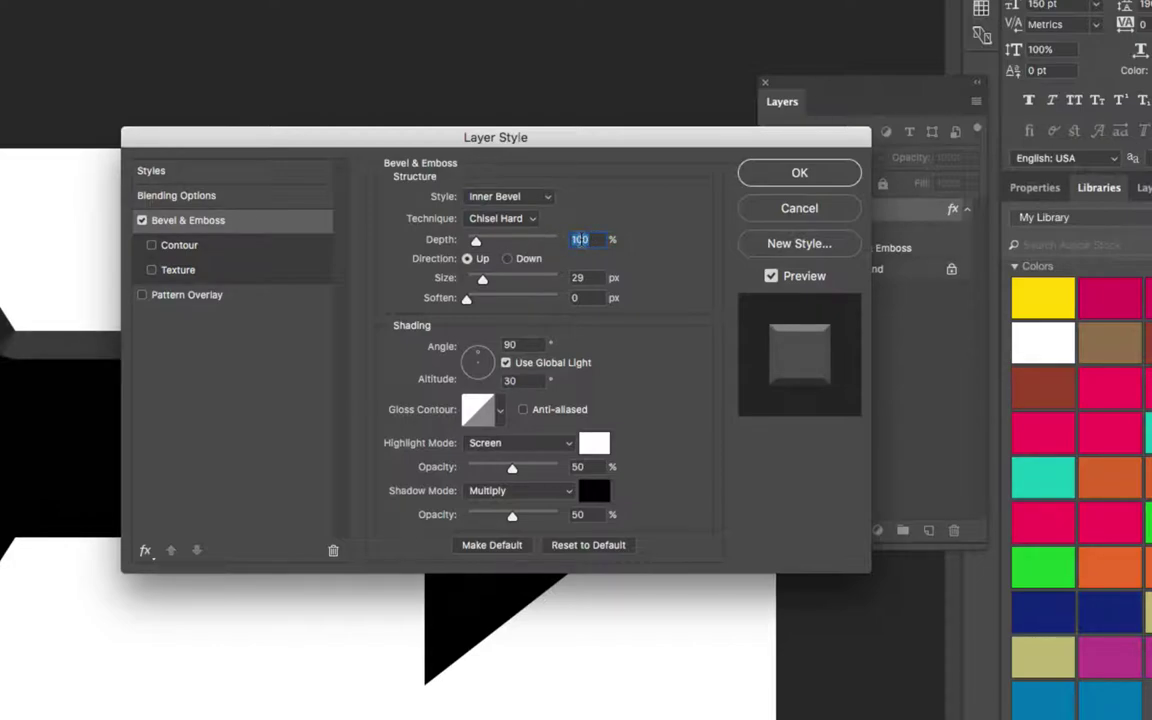
{"action": "type", "text": "563"}
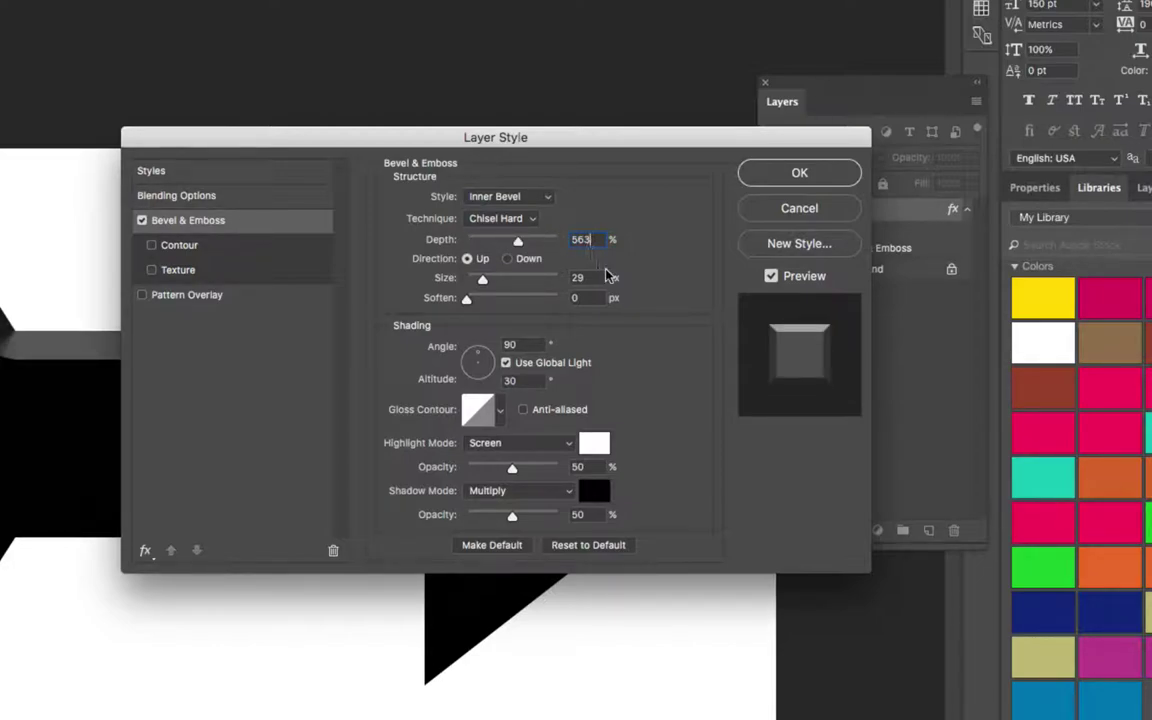
{"action": "left_click_drag", "start_coordinate": [590, 277], "coordinate": [573, 272]}
{"action": "type", "text": "111"}
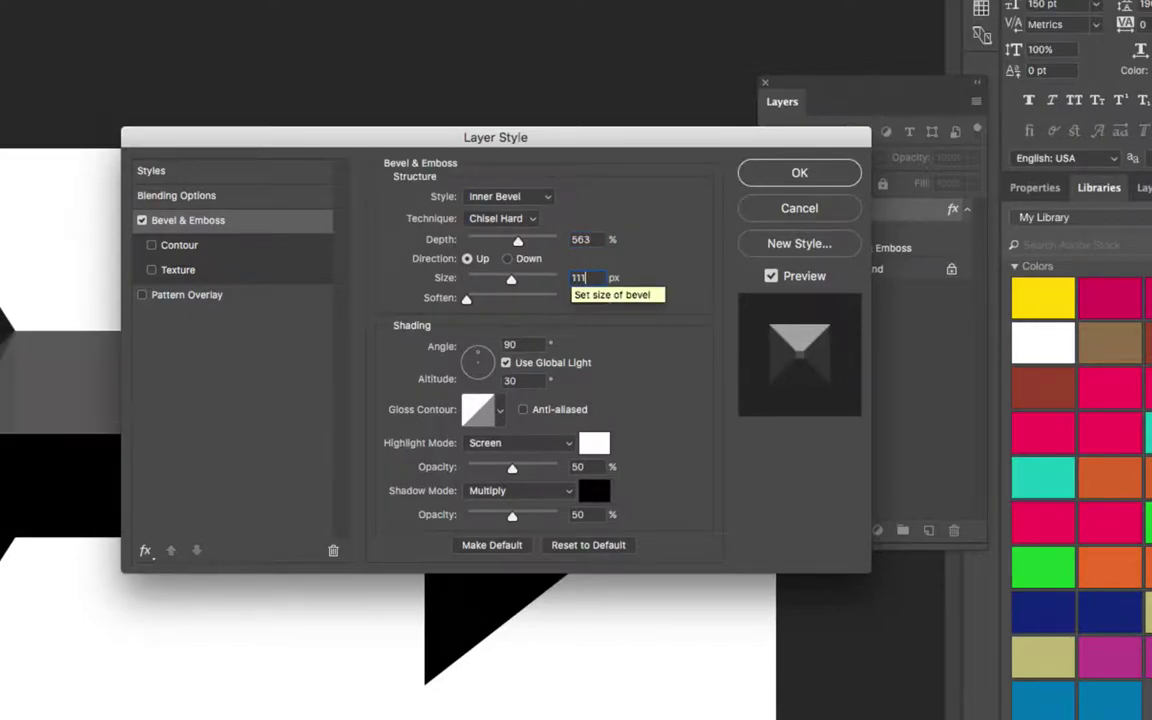
{"action": "left_click_drag", "start_coordinate": [592, 135], "coordinate": [815, 115]}
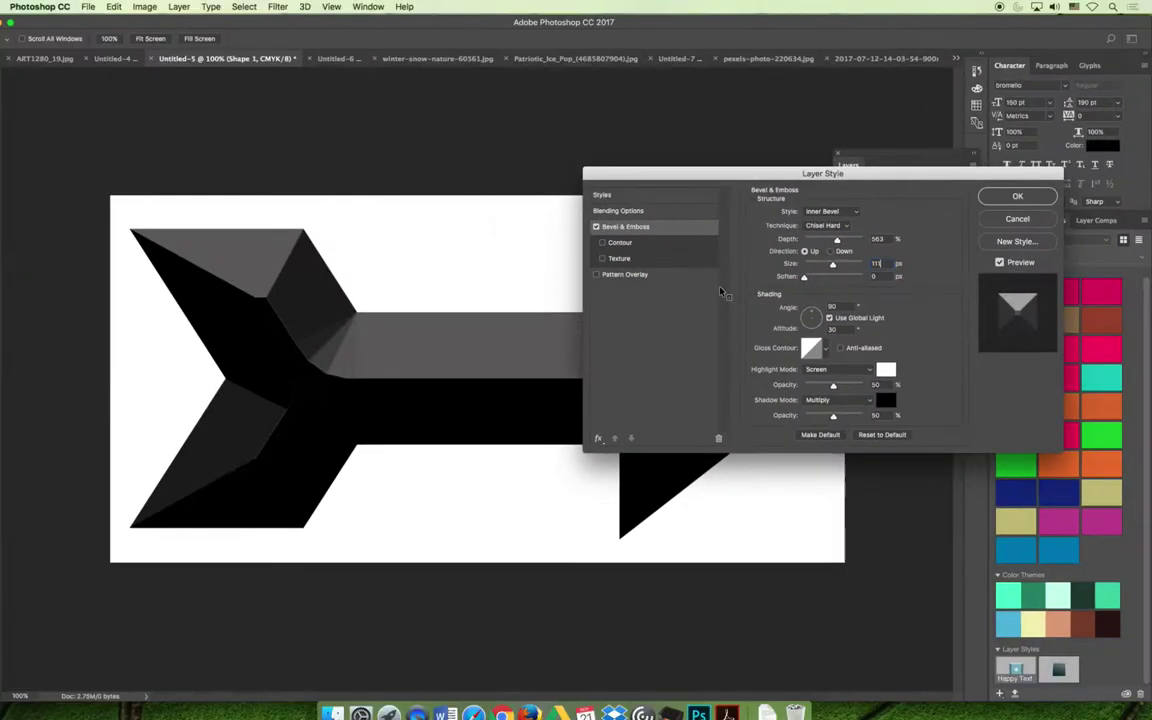
{"action": "left_click_drag", "start_coordinate": [745, 173], "coordinate": [779, 172]}
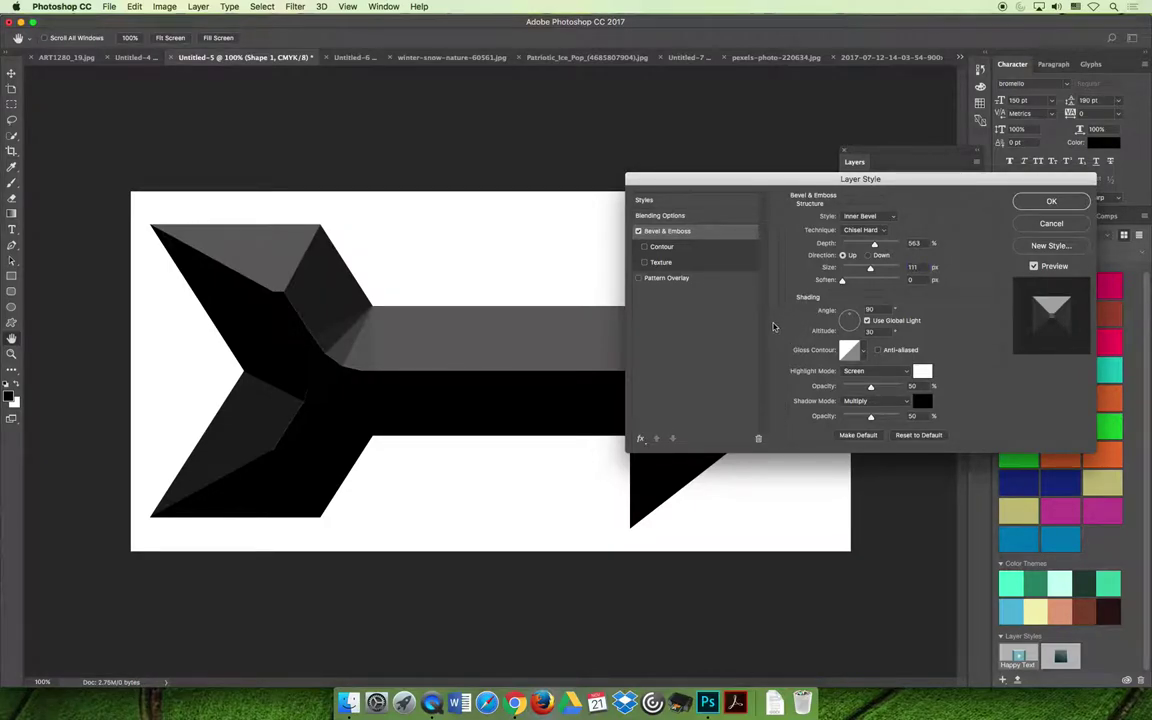
- Apply the chisel bevel, then give the arrow a saturated red Color Overlay
{"action": "left_click", "coordinate": [1051, 200]}
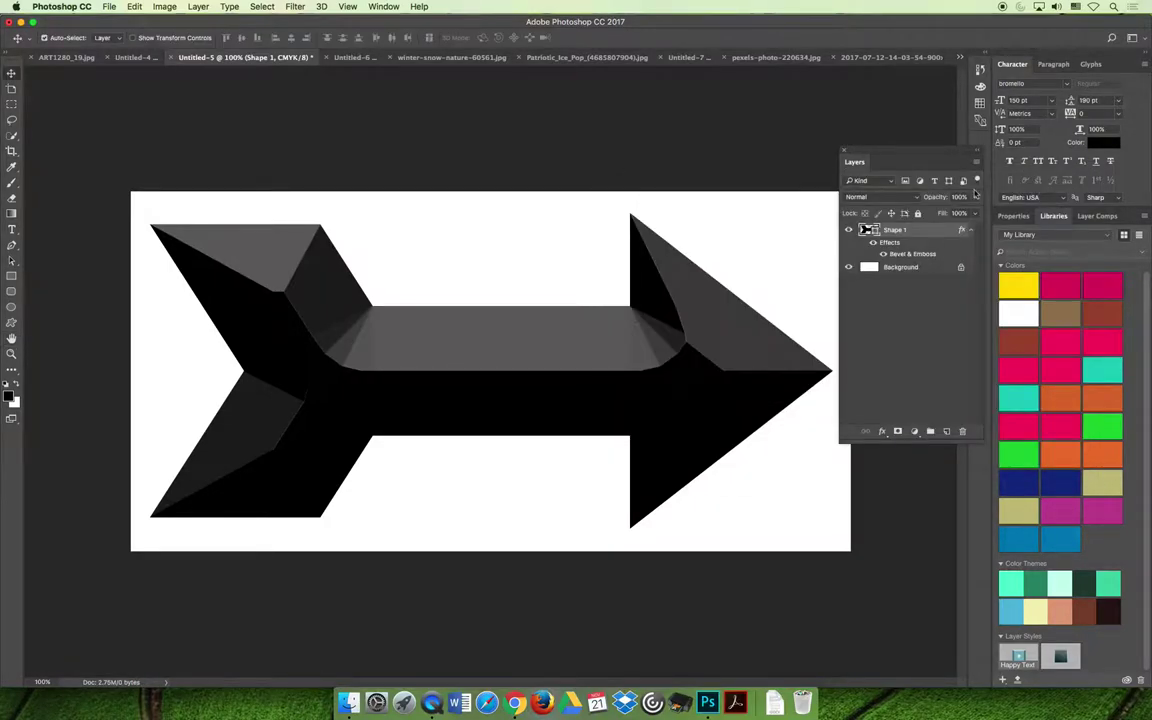
{"action": "left_click", "coordinate": [882, 431]}
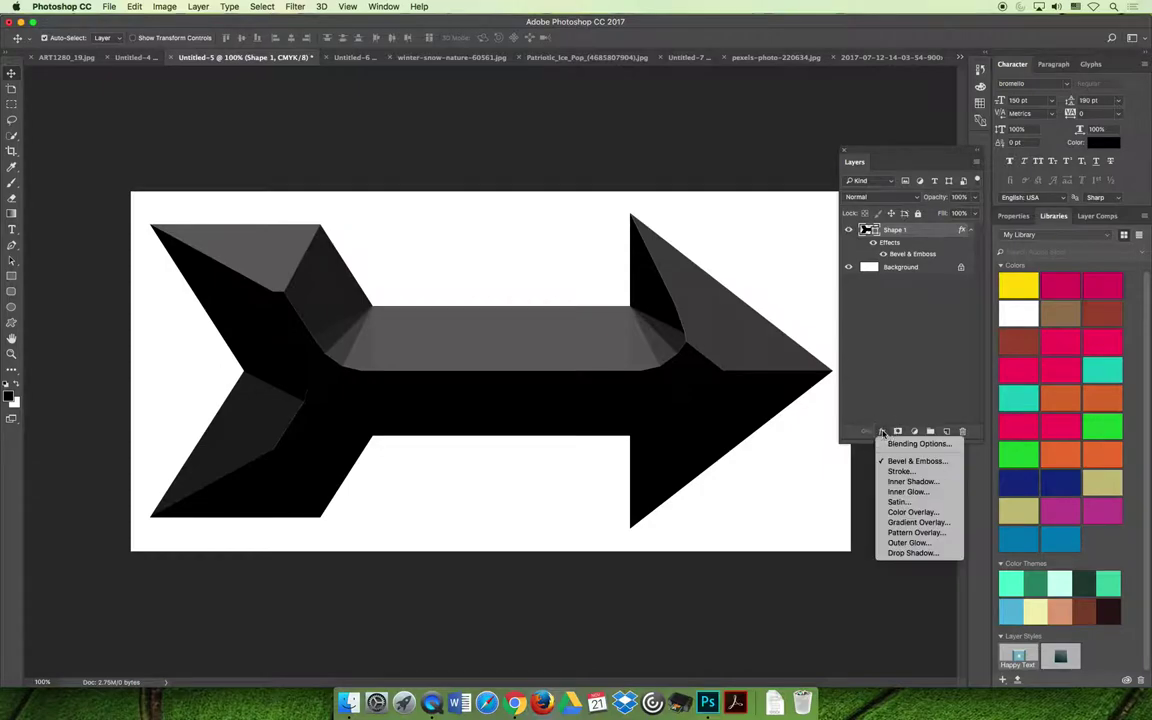
{"action": "left_click", "coordinate": [921, 512]}
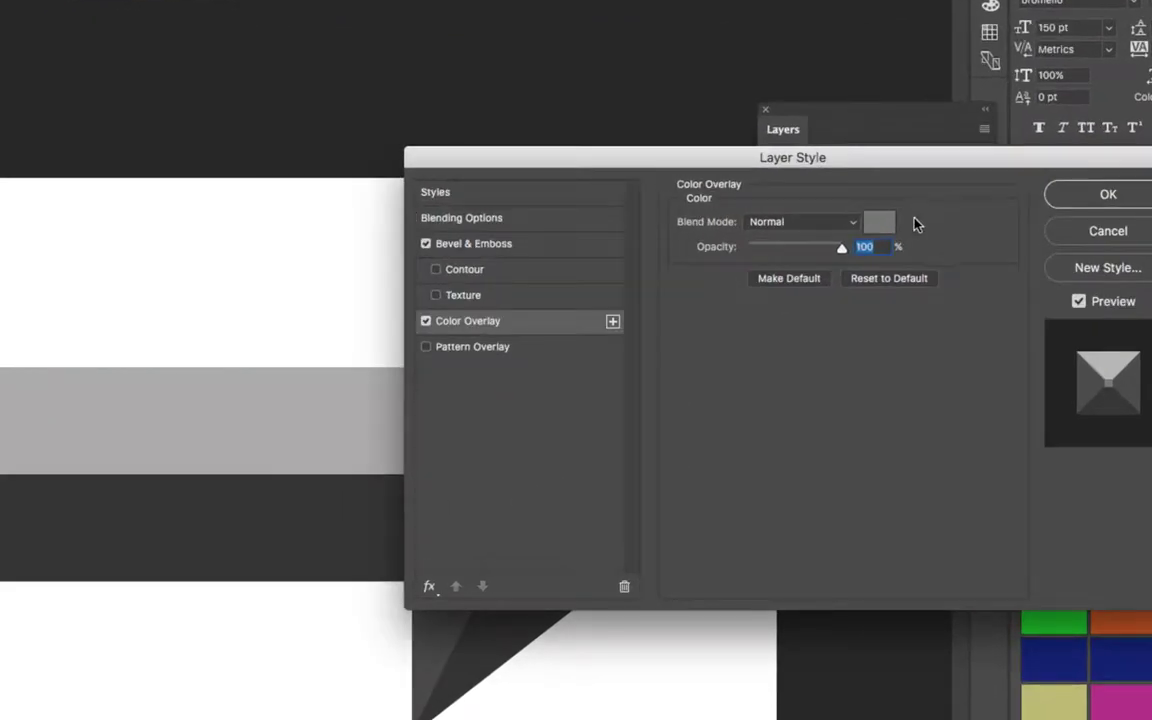
{"action": "left_click", "coordinate": [910, 219]}
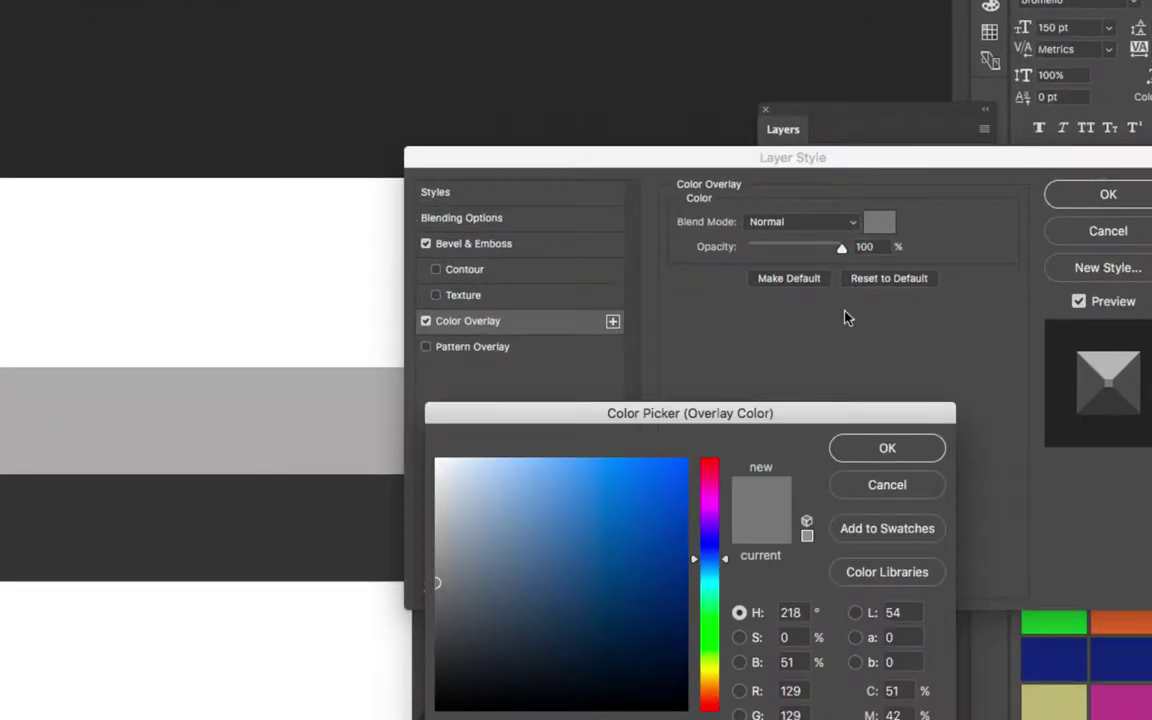
{"action": "left_click", "coordinate": [709, 462]}
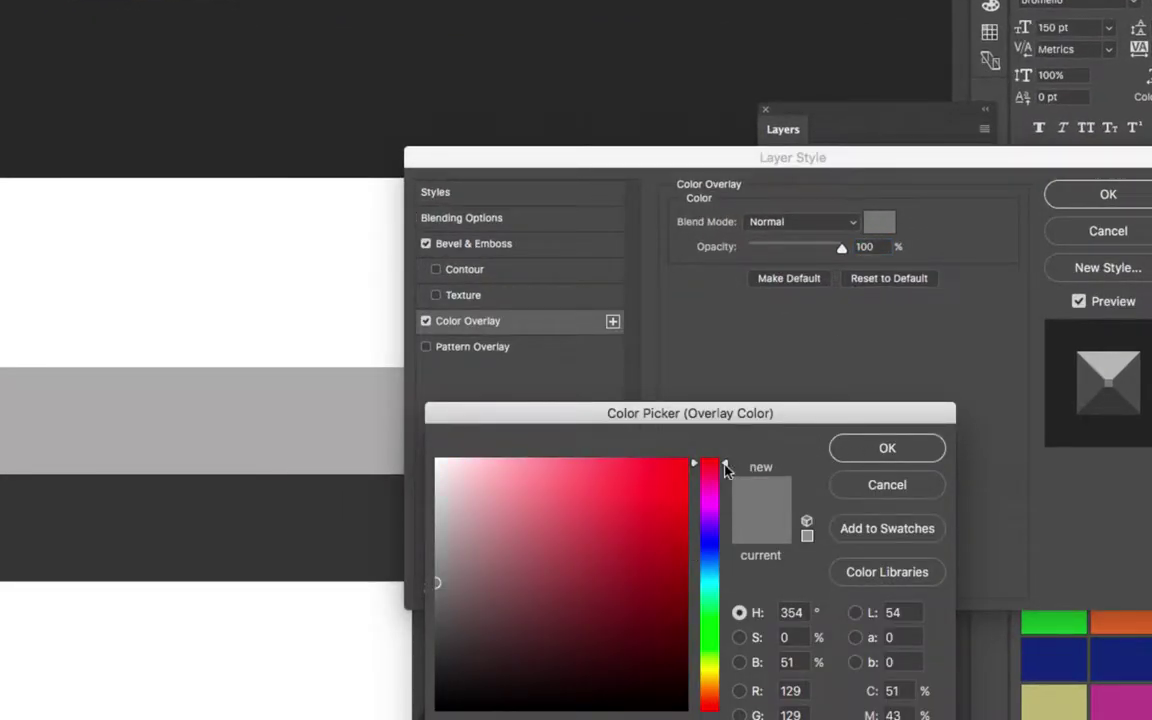
{"action": "left_click", "coordinate": [667, 467]}
{"action": "left_click", "coordinate": [887, 450]}
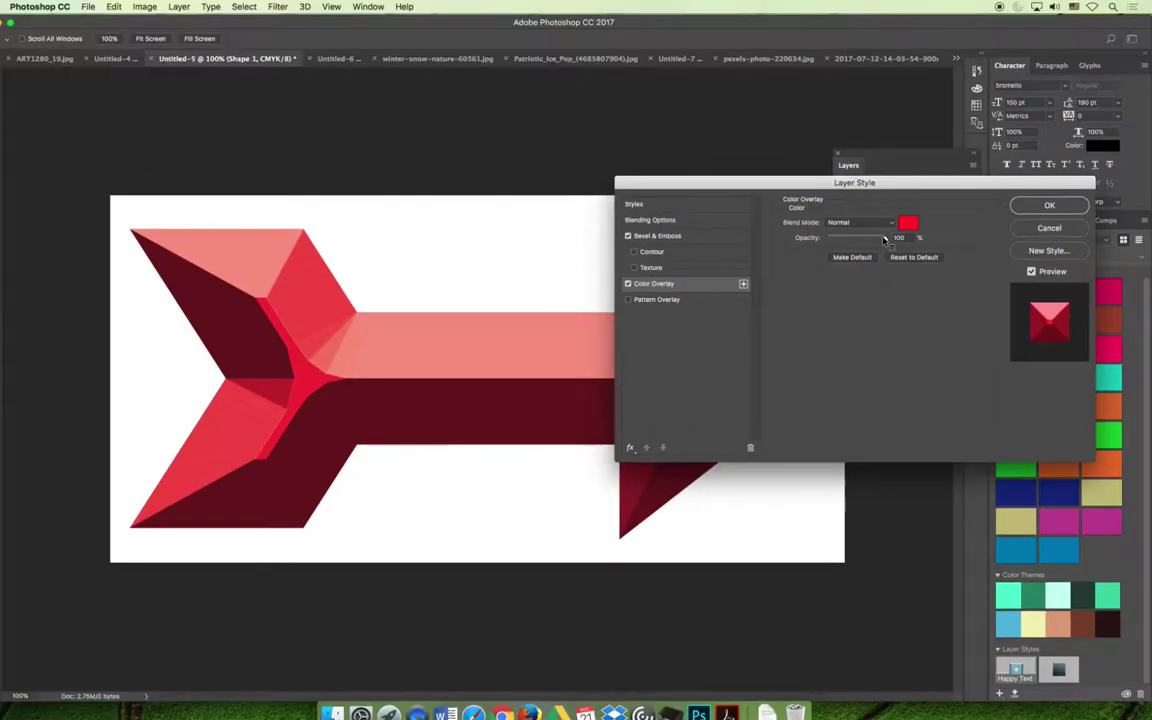
{"action": "left_click", "coordinate": [1049, 205]}
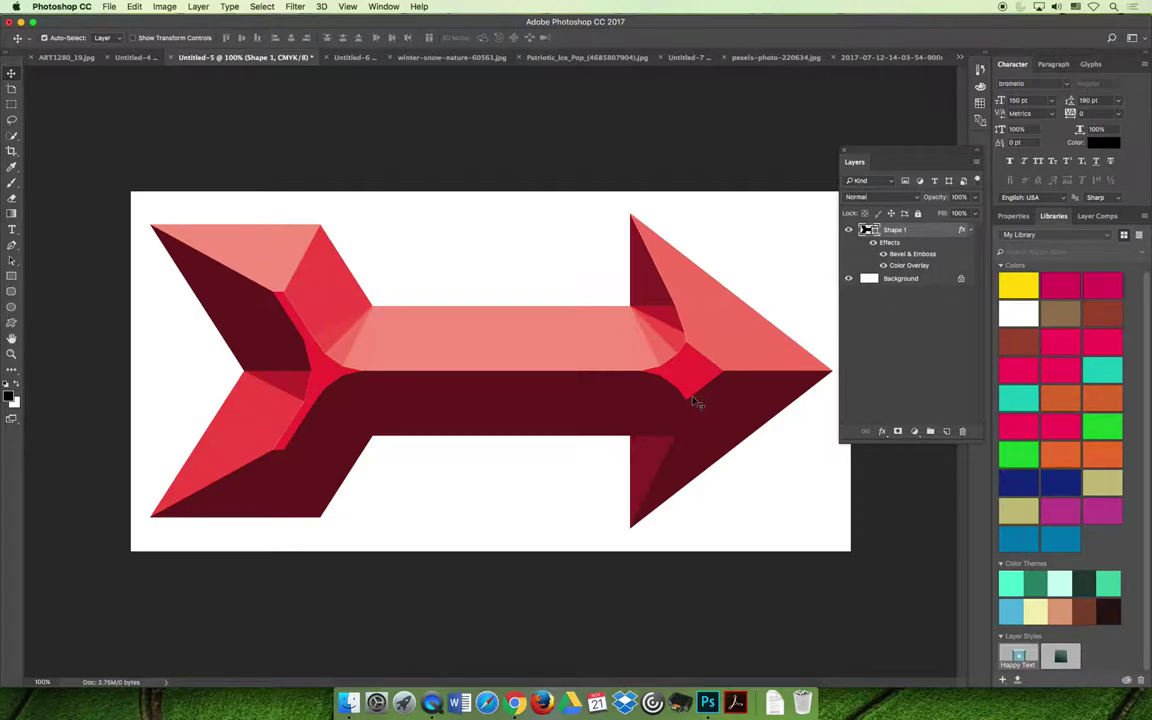
- Lower the arrow's bevel depth to 365% and shrink its size for narrower chiseled edges
{"action": "double_click", "coordinate": [912, 253]}
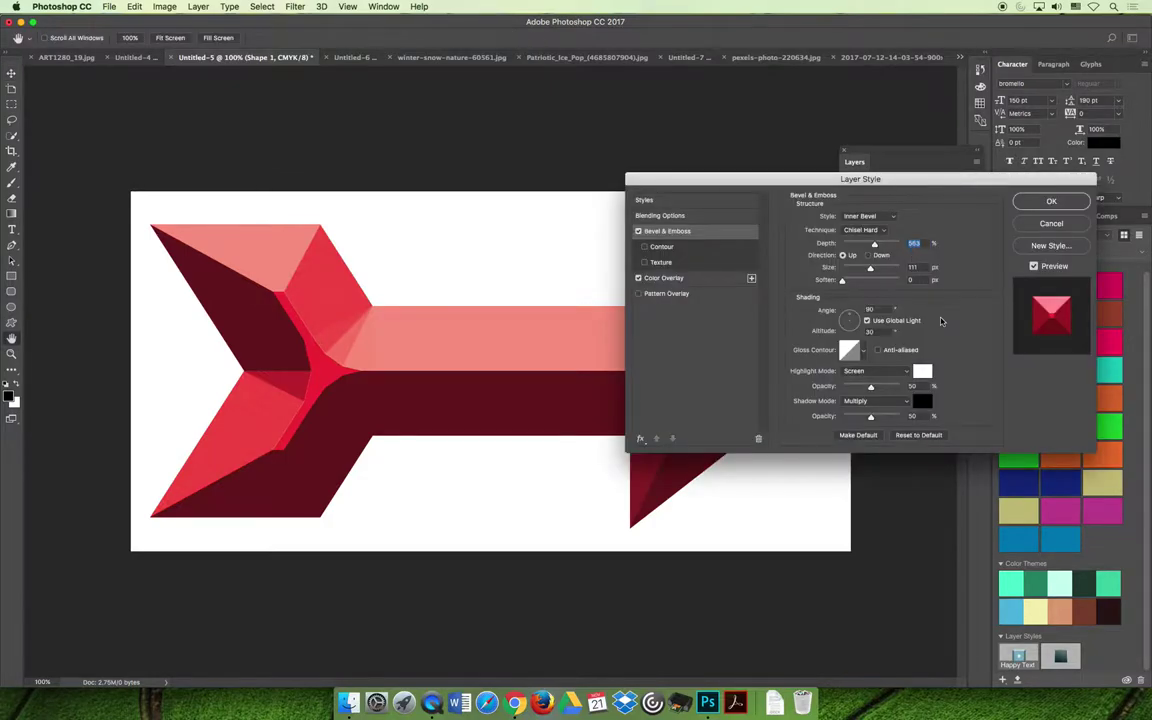
{"action": "left_click_drag", "start_coordinate": [875, 245], "coordinate": [857, 247]}
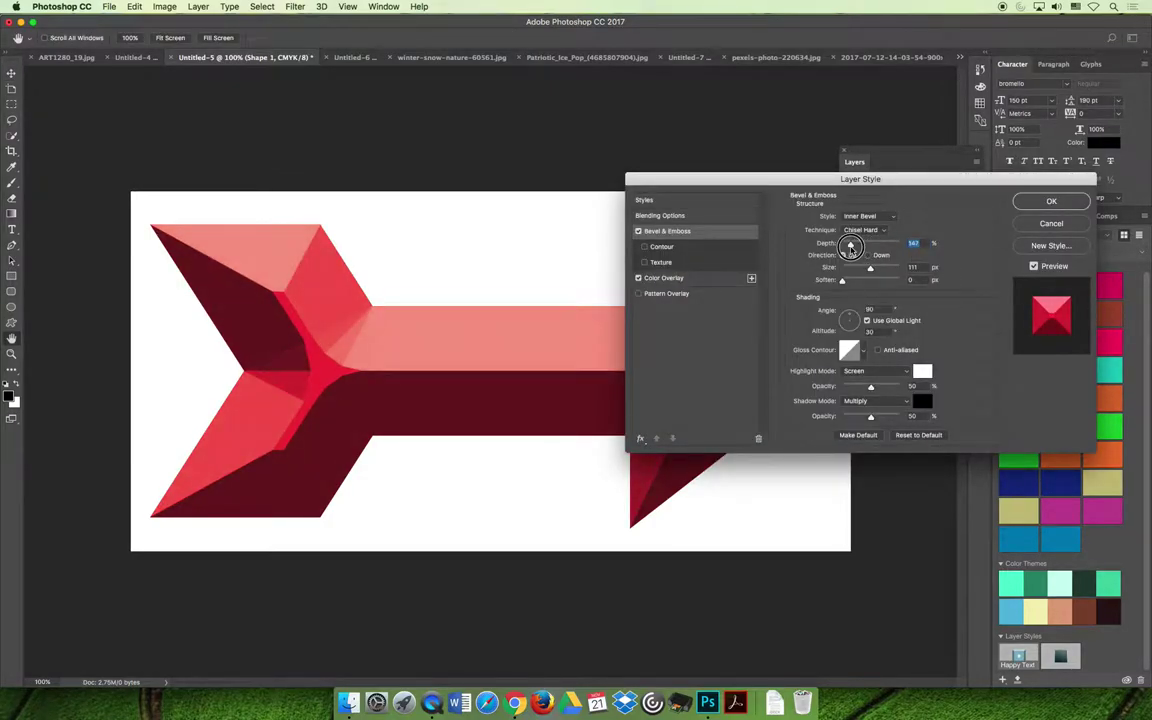
{"action": "mouse_move", "coordinate": [850, 248]}
{"action": "left_mouse_down"}
{"action": "mouse_move", "coordinate": [863, 244]}
{"action": "mouse_move", "coordinate": [856, 268]}
{"action": "mouse_move", "coordinate": [895, 268]}
{"action": "mouse_move", "coordinate": [857, 268]}
{"action": "left_mouse_up"}
{"action": "left_click", "coordinate": [1051, 201]}
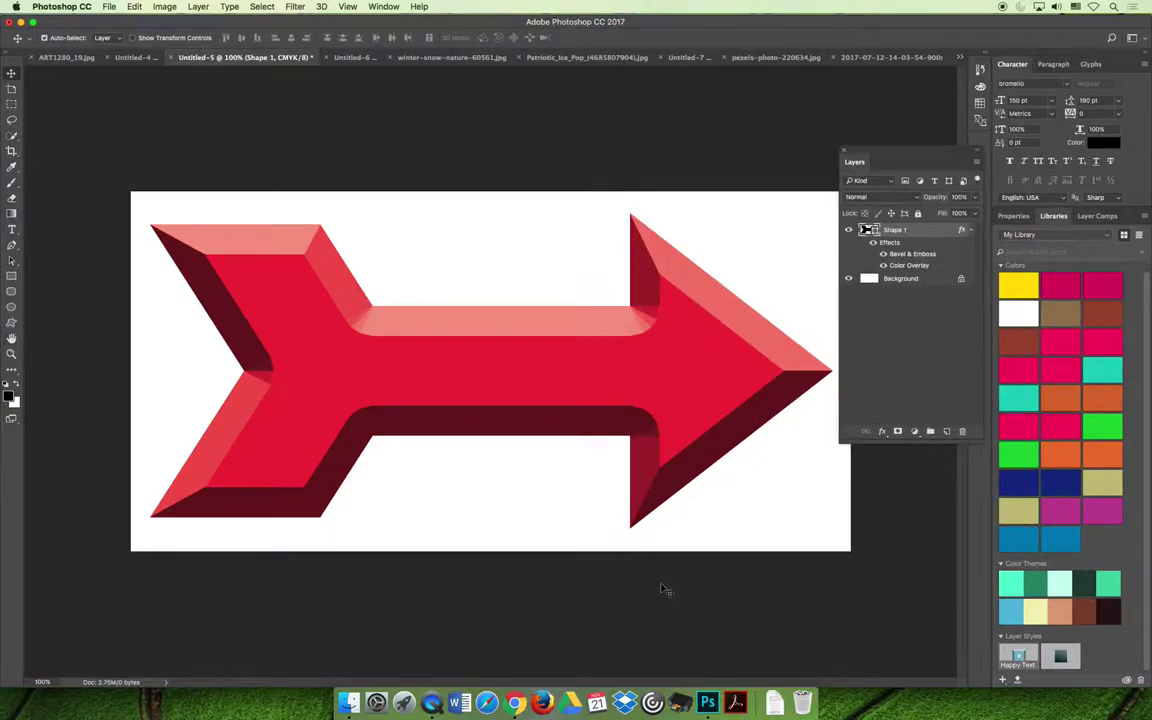
- Present the Google Slides lecture full screen and advance to slide 13's snowflake emboss examples
{"action": "left_click", "coordinate": [514, 703]}
{"action": "left_click", "coordinate": [466, 613]}
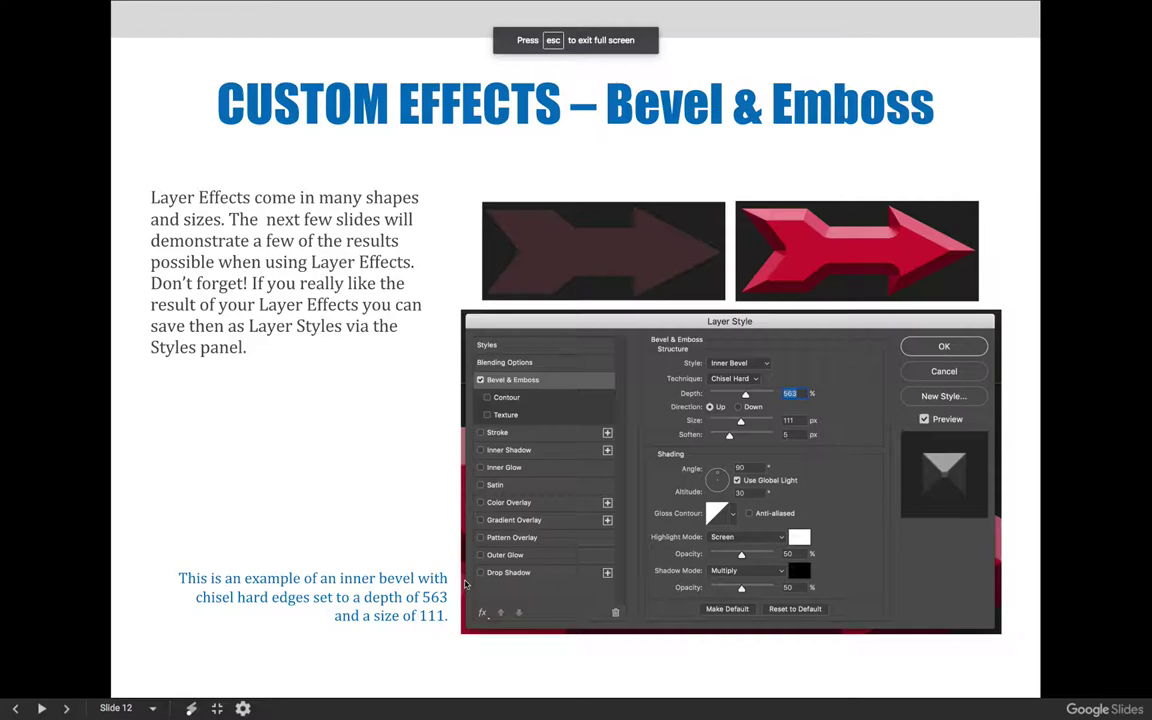
{"action": "key", "text": "Right"}
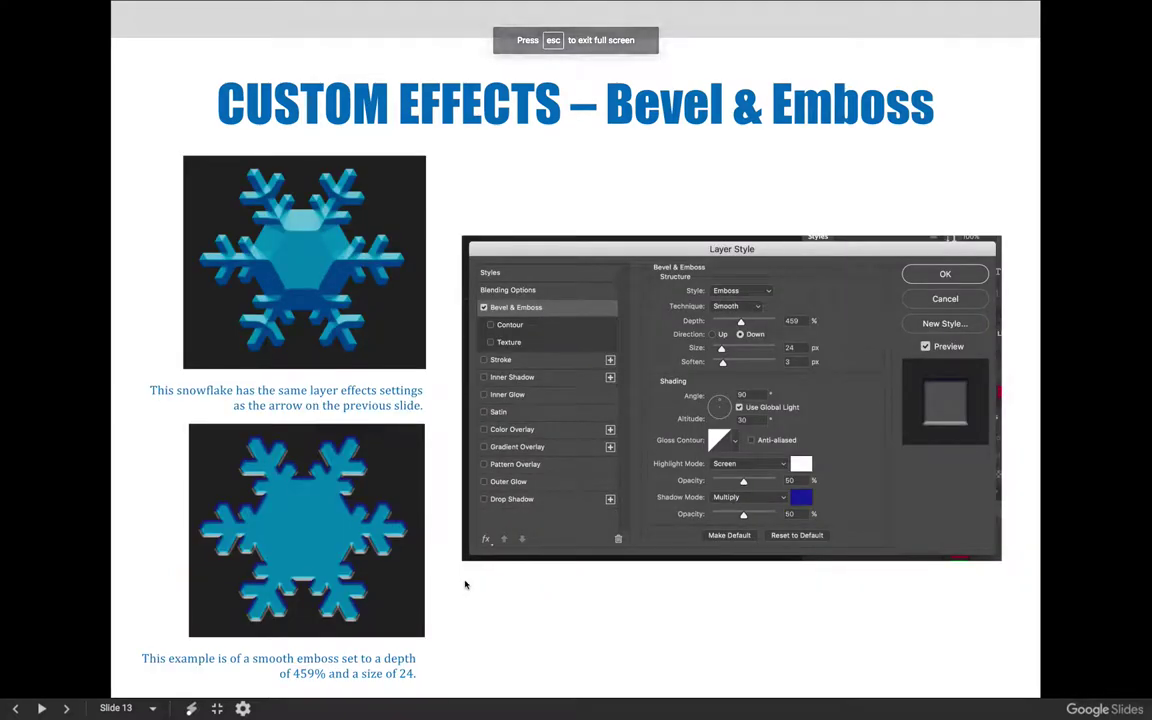